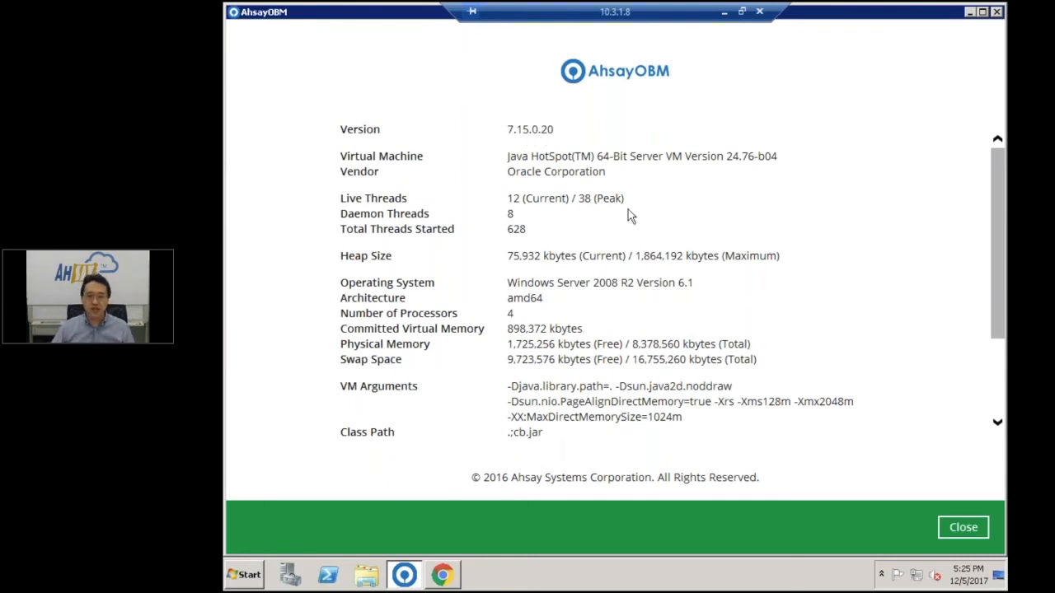
Open the backup sets list and start a new backup set named "Exchange 2016 mail (remote 4)".
click(955, 527)
click(659, 209)
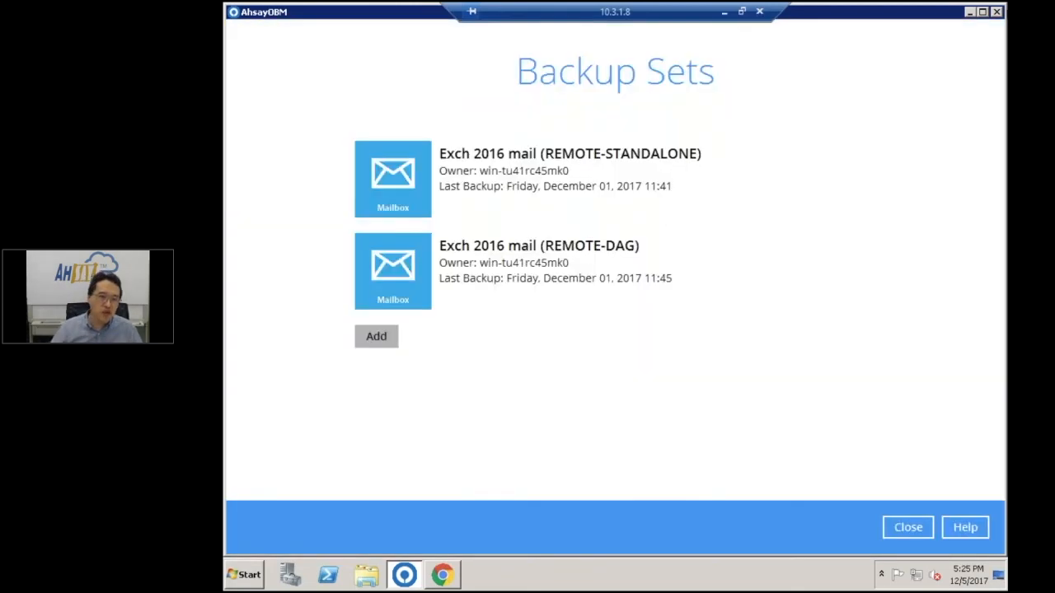
click(390, 336)
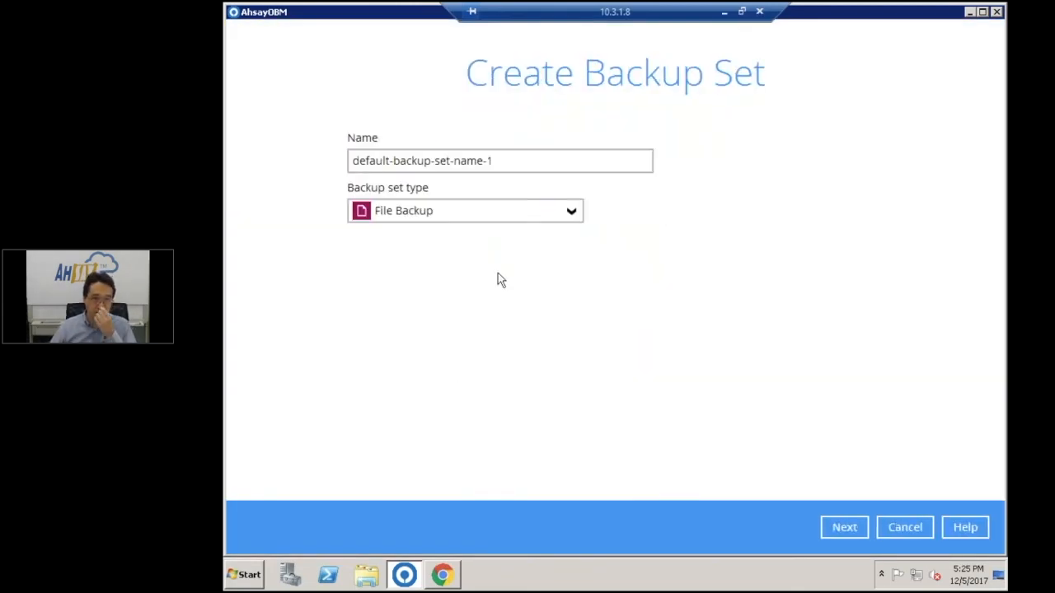
click(532, 166)
drag(533, 166, 335, 160)
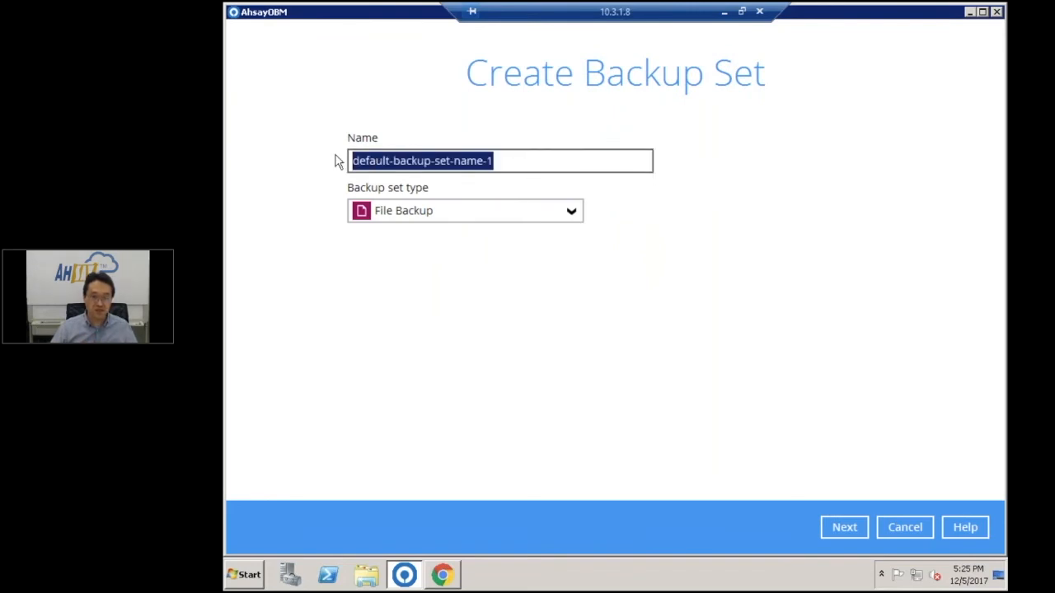
text(Exch)
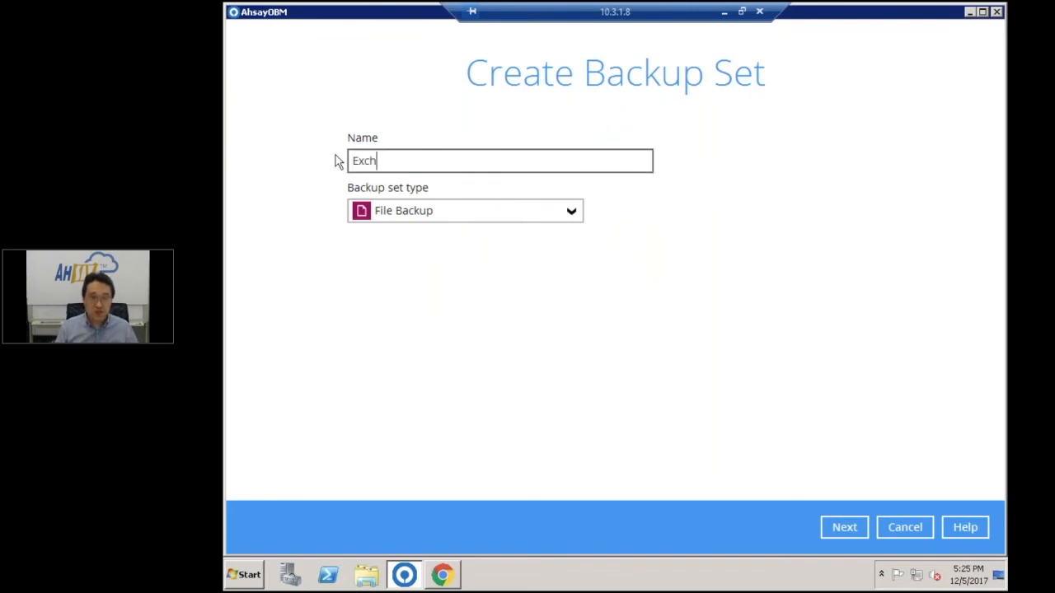
text(ange 201)
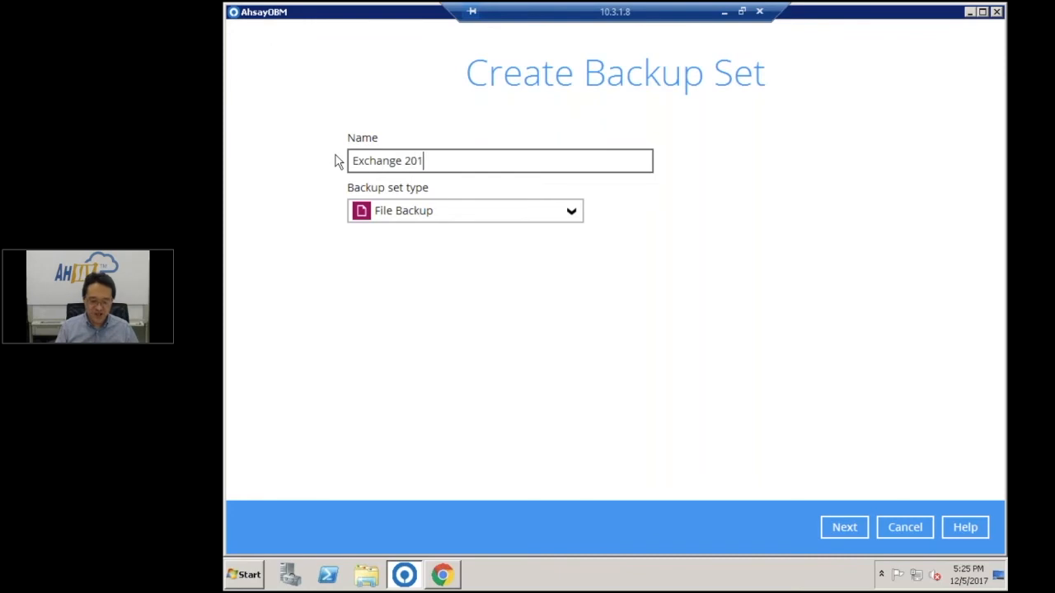
text(6 mail )
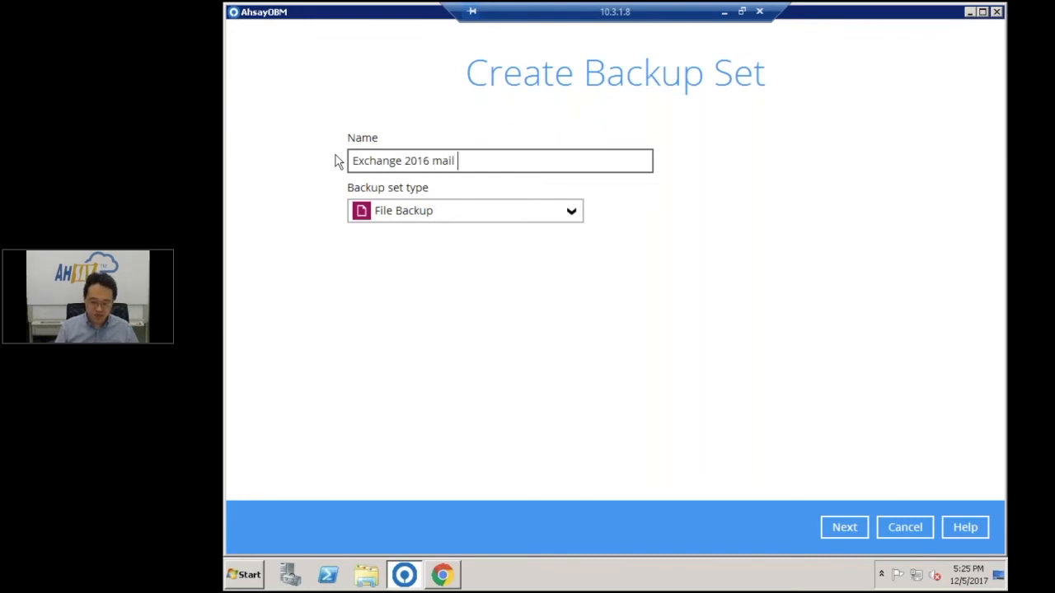
text((remote)
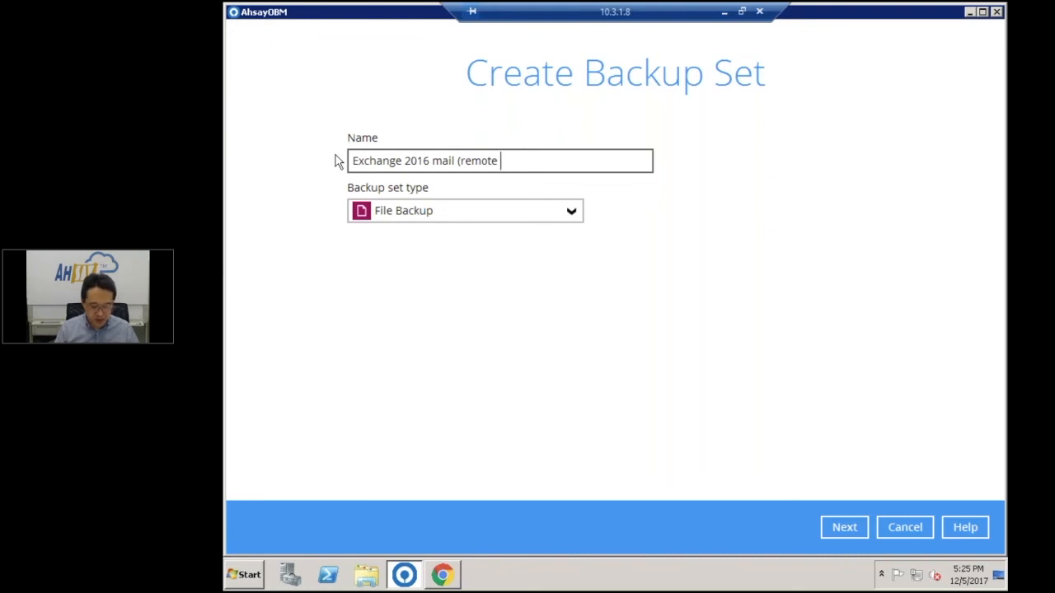
text( 4))
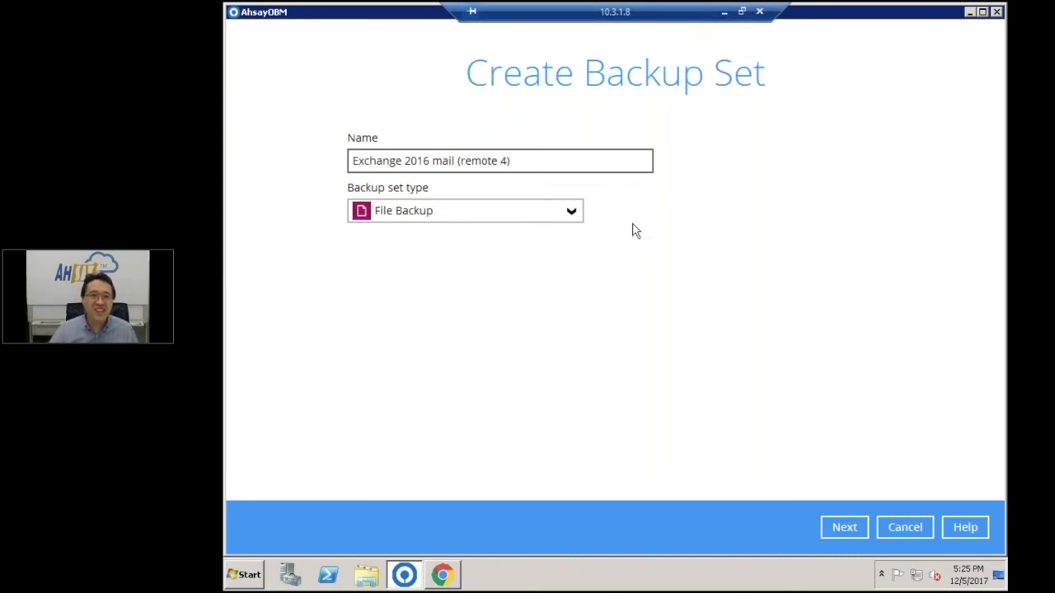
Set the backup set type to MS Exchange Mail Level Backup and the version to Microsoft Exchange Server 2016.
click(574, 220)
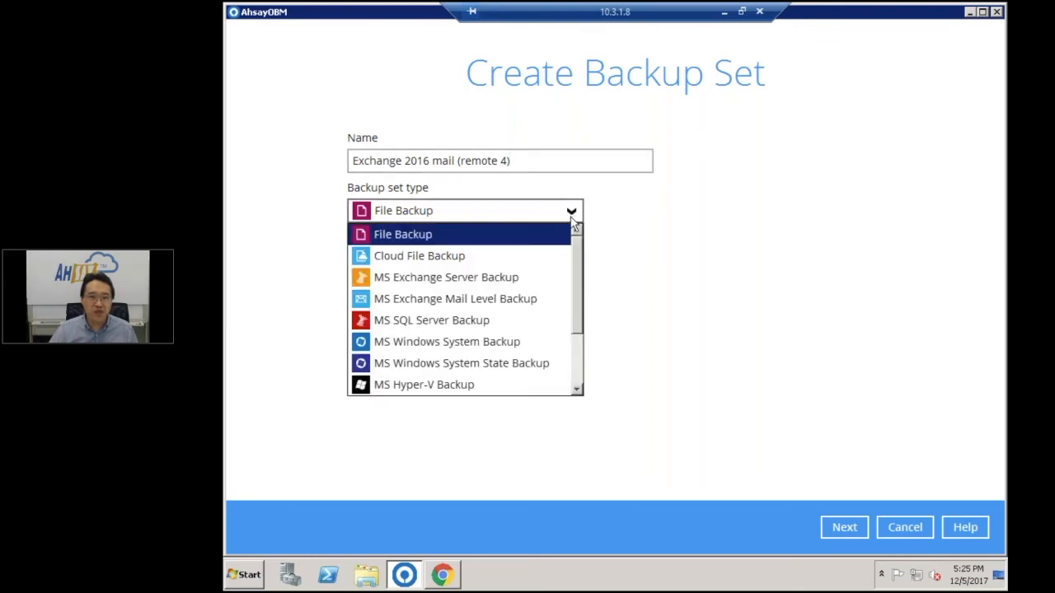
click(528, 307)
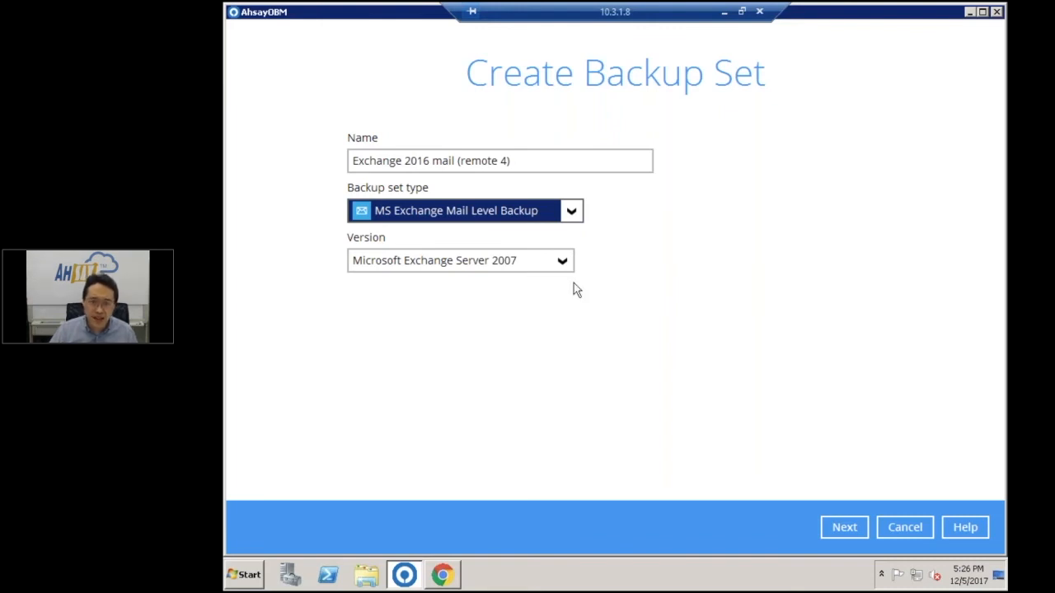
click(563, 262)
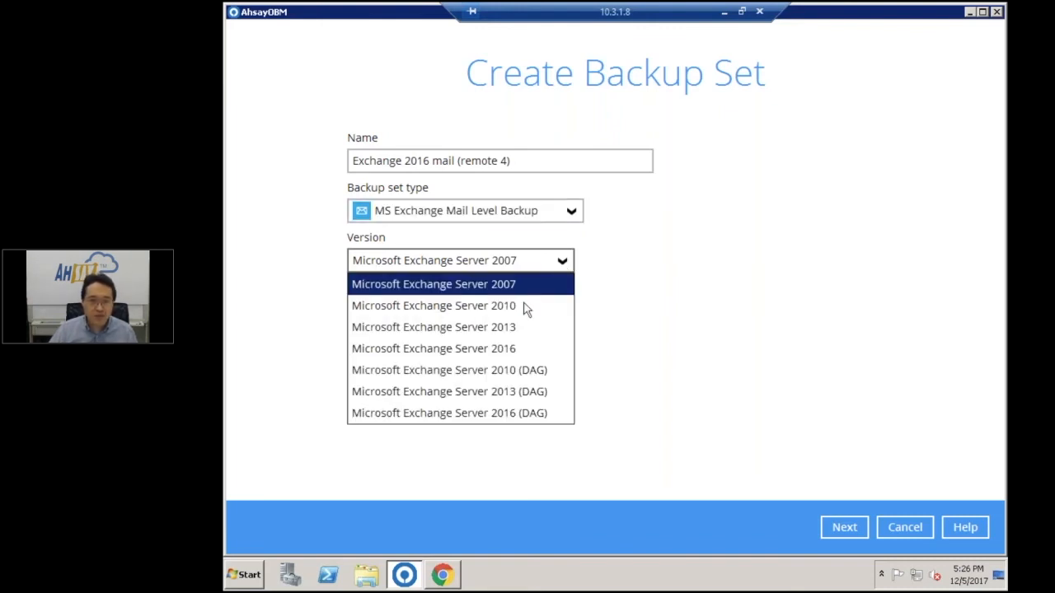
click(459, 358)
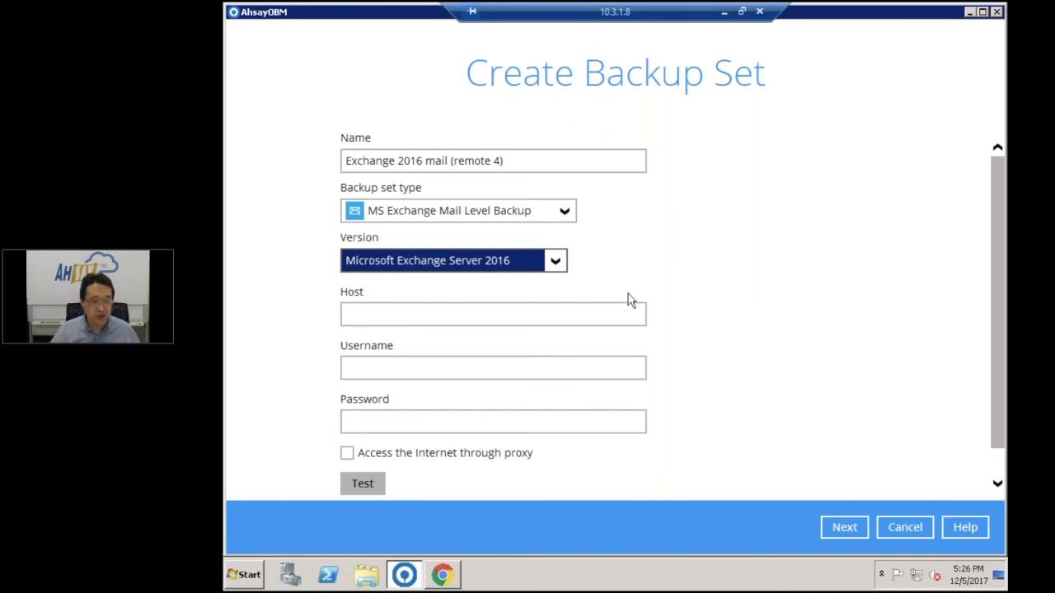
Enter 10.120.10.37 as the Exchange host and backupadmin as the username.
click(573, 317)
text(10.120.)
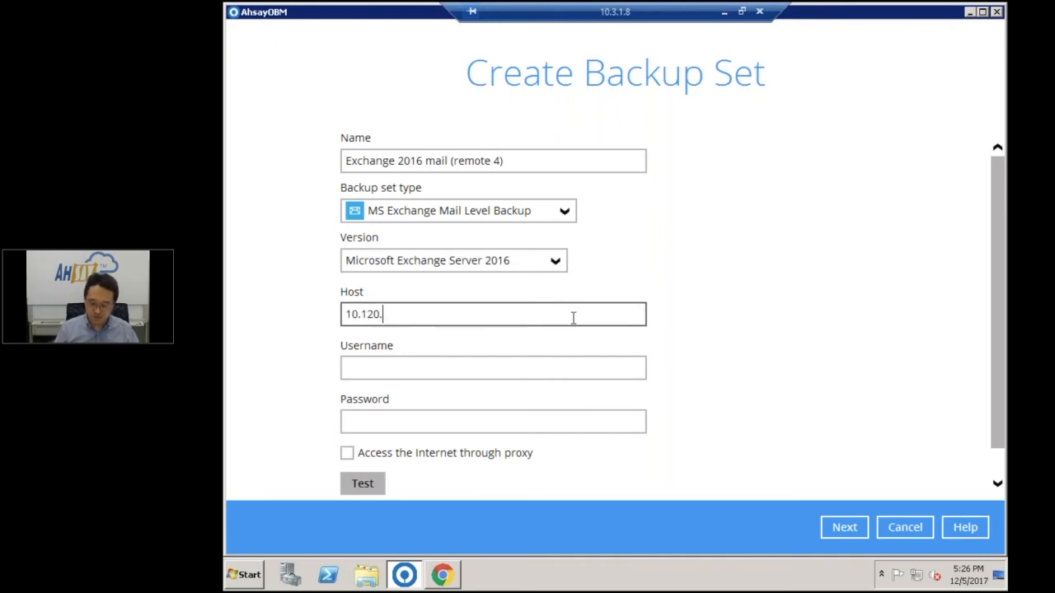
text(10.37)
key(Tab)
text(backupadmin)
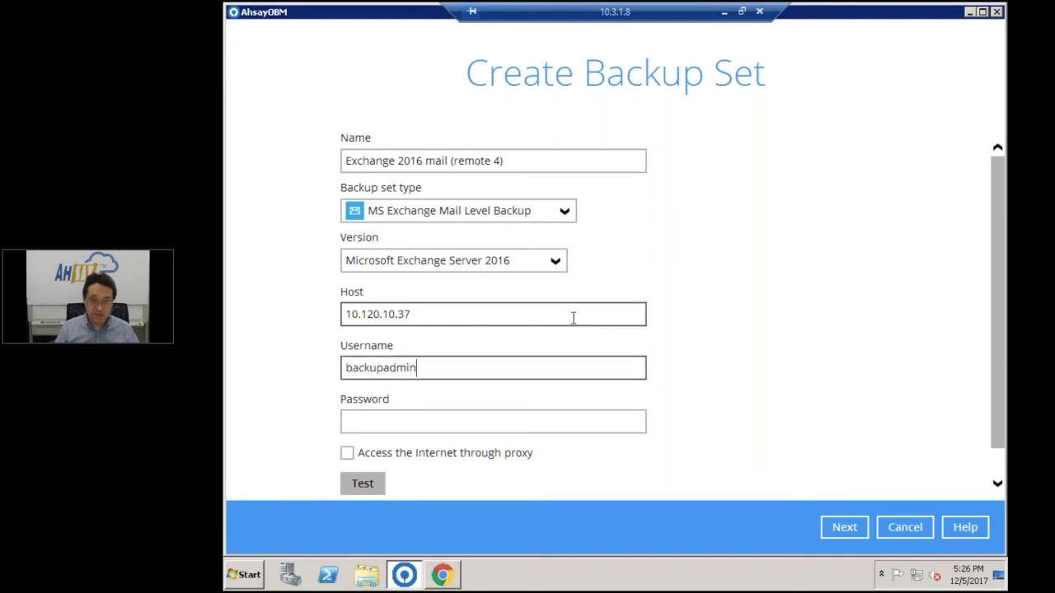
key(Tab)
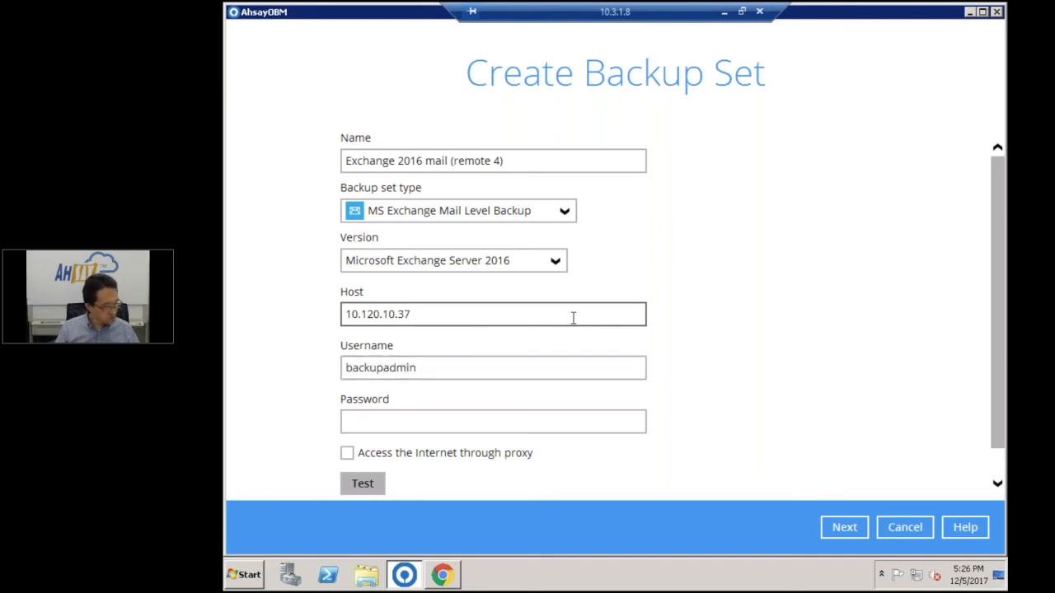
text(******)
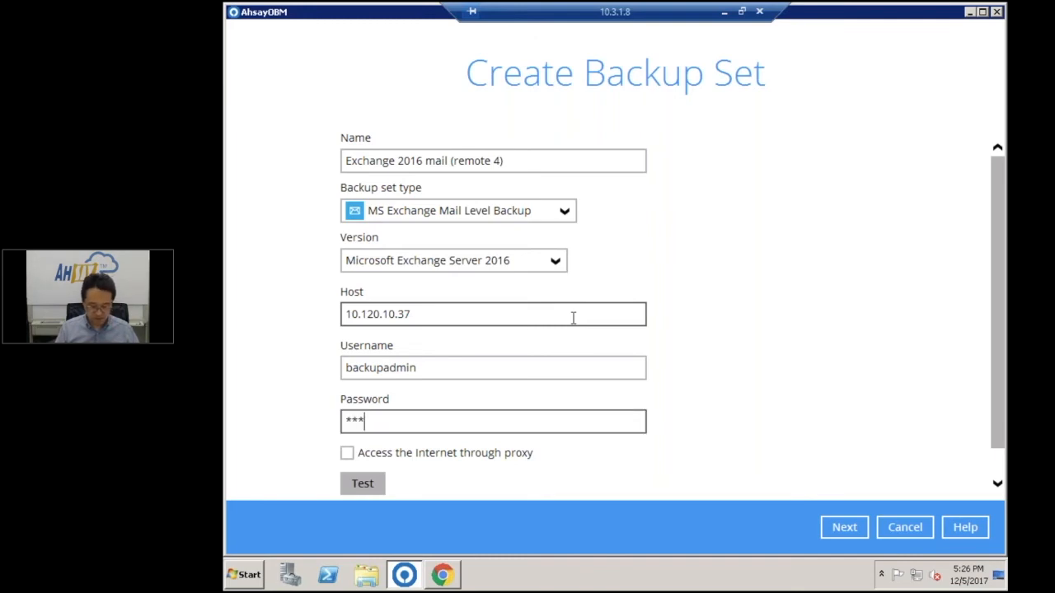
text(*)
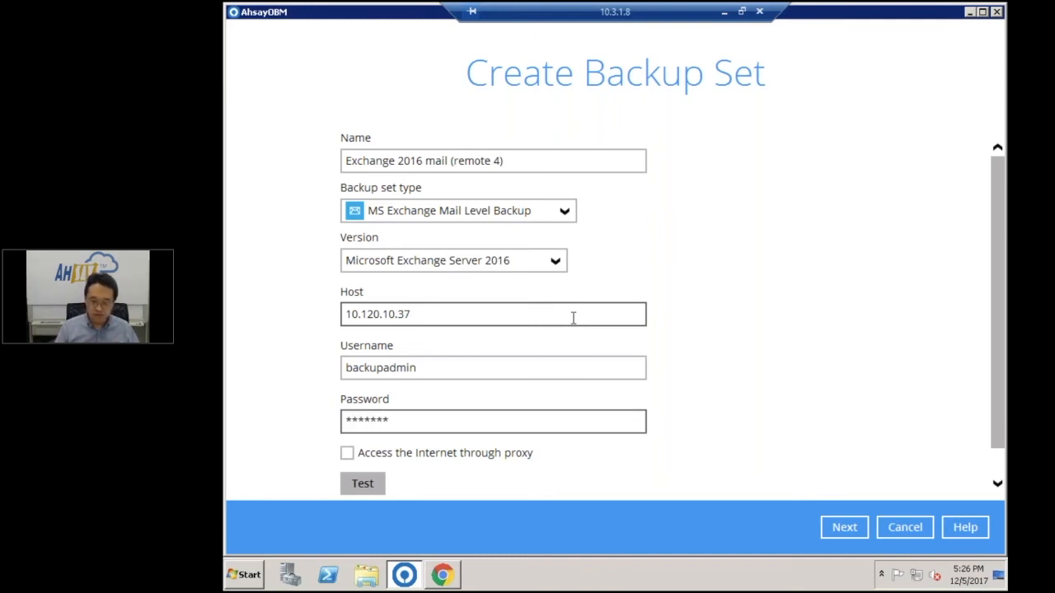
key(BackSpace)
key(BackSpace)
key(BackSpace)
key(BackSpace)
key(BackSpace)
key(BackSpace)
key(BackSpace)
Enter the Exchange account password, test the connection, and continue to the backup source selection.
text(****)
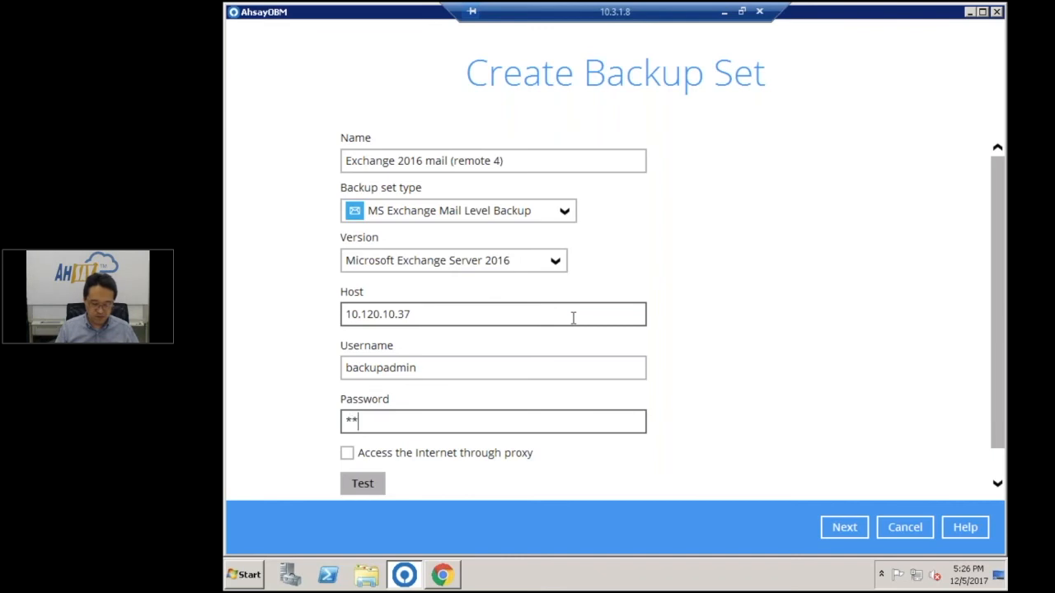
text(****)
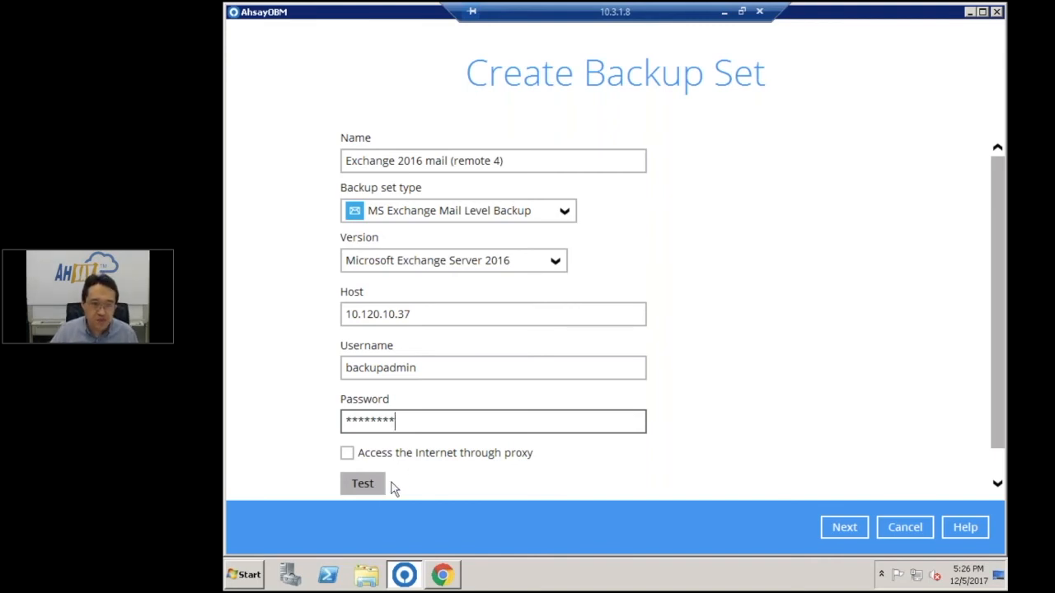
click(363, 486)
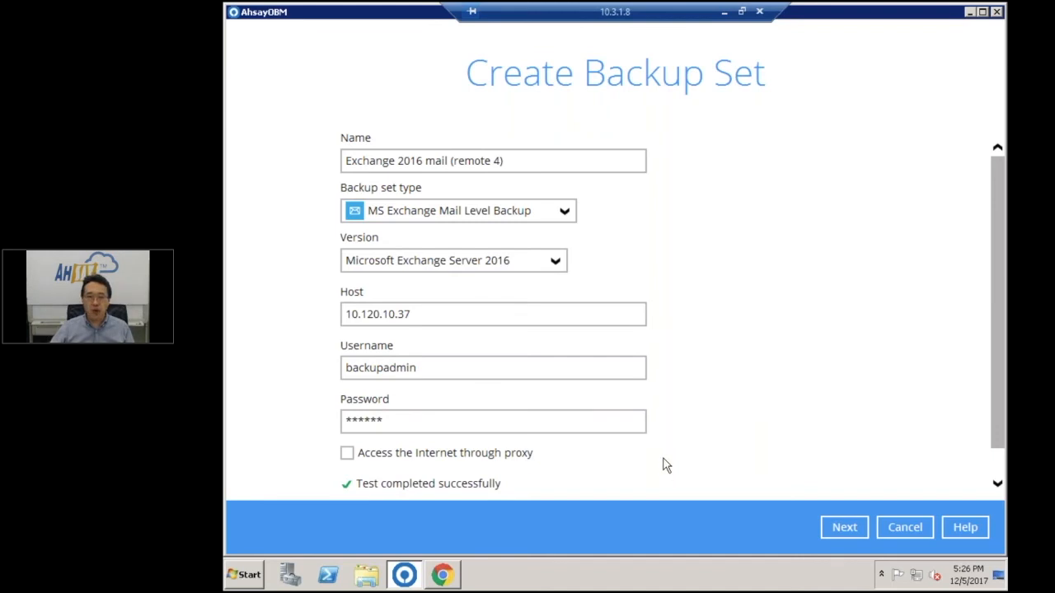
click(840, 528)
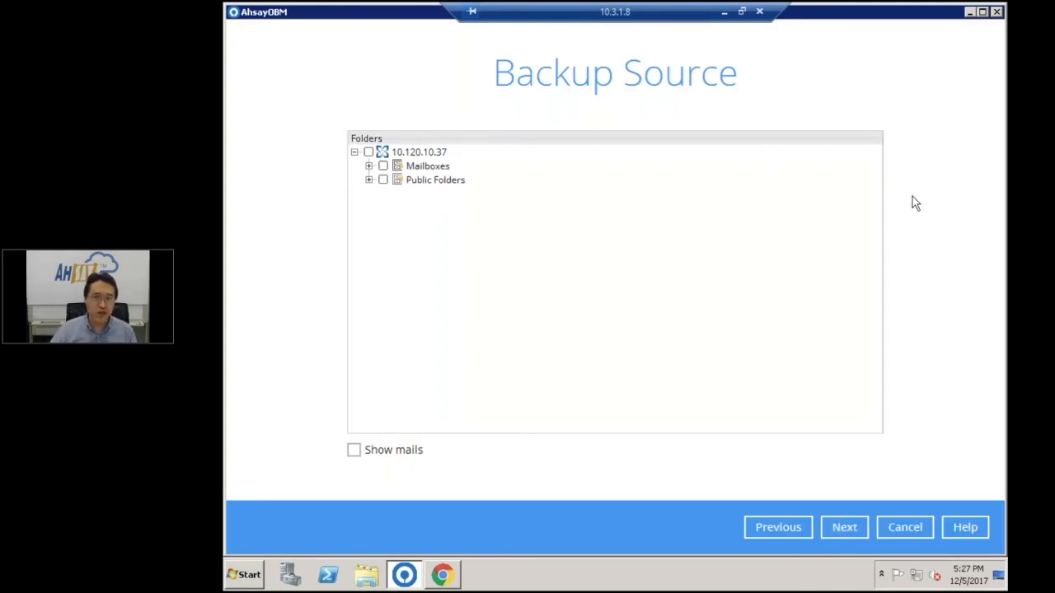
Browse the mailboxes and the Public Main folders, and show the mails inside Customer Services Team's Professional Services folder.
click(369, 167)
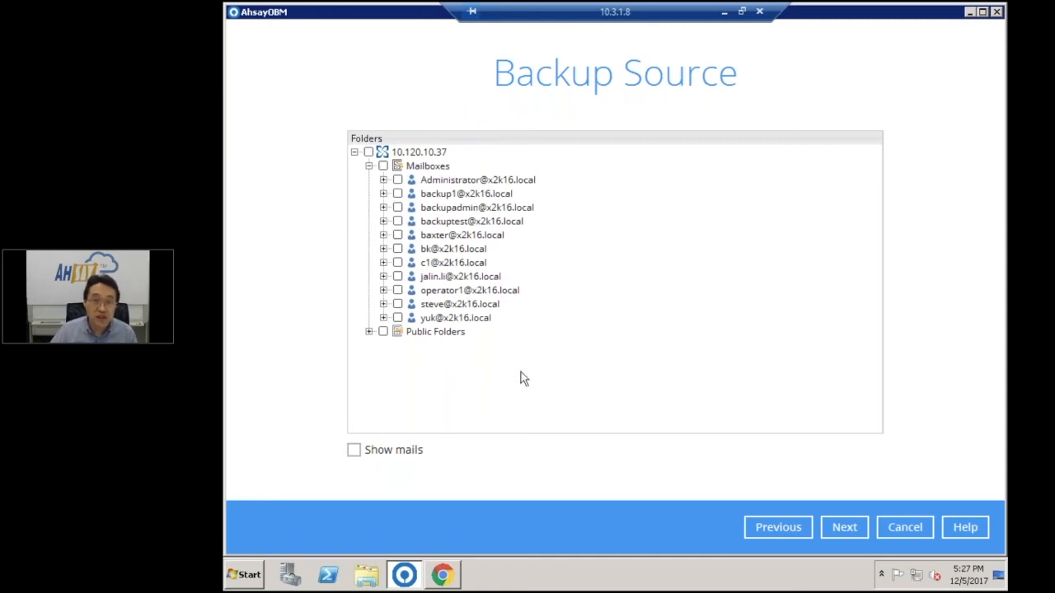
click(369, 333)
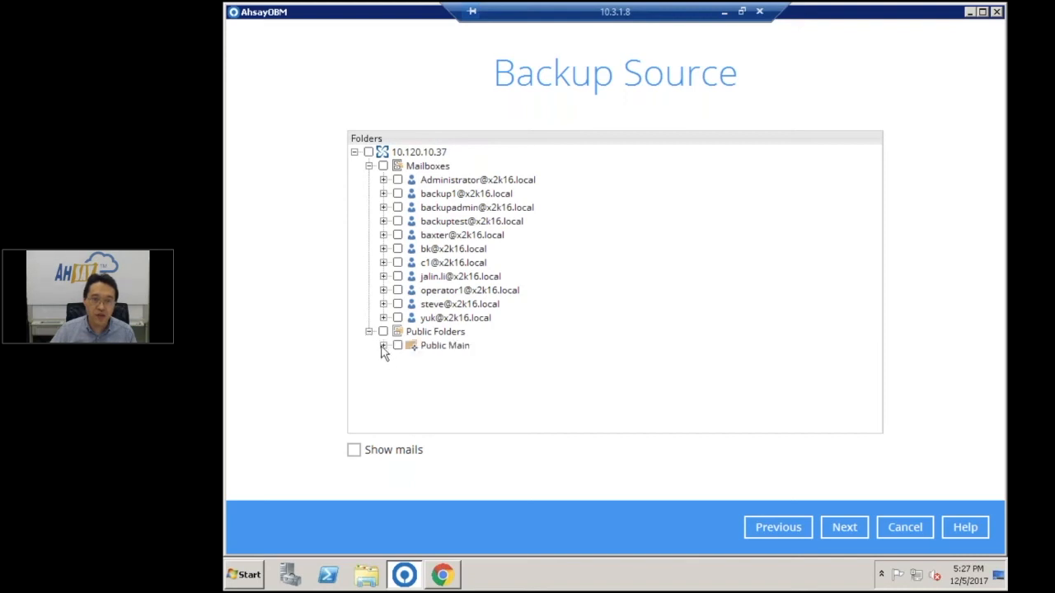
click(383, 346)
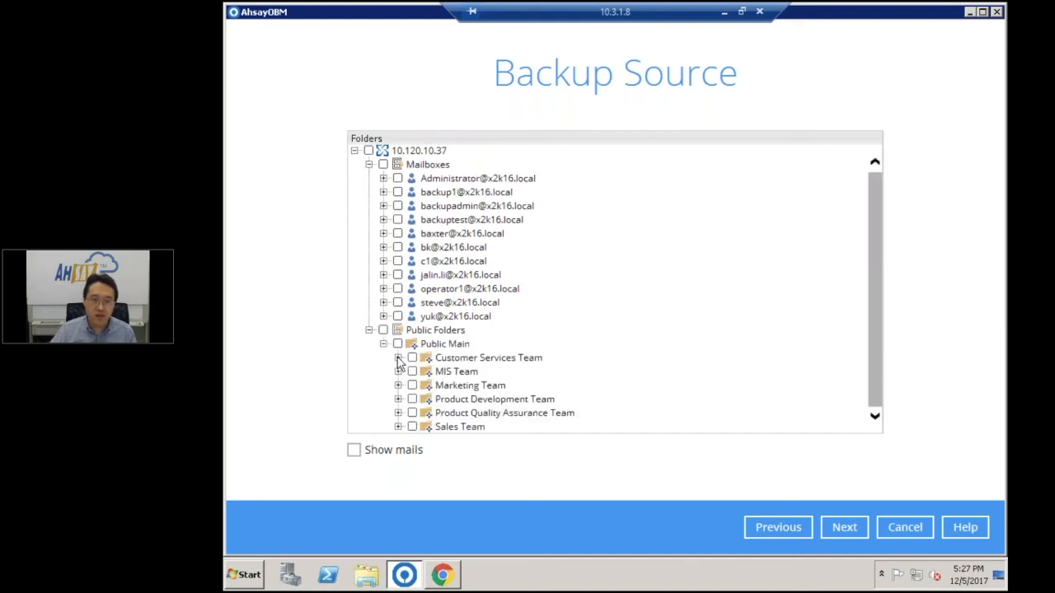
click(398, 357)
click(413, 385)
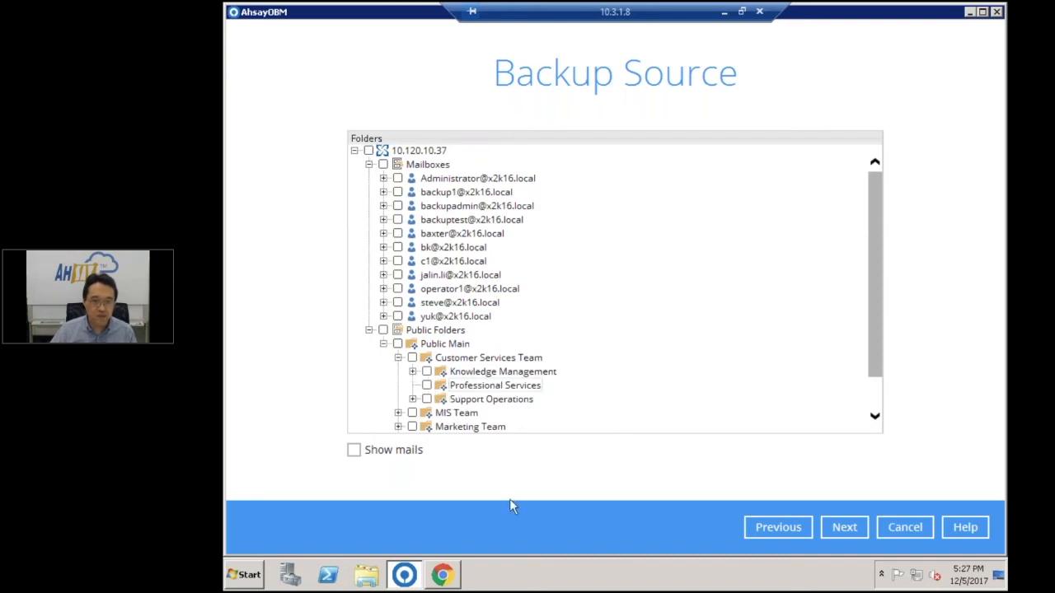
click(355, 452)
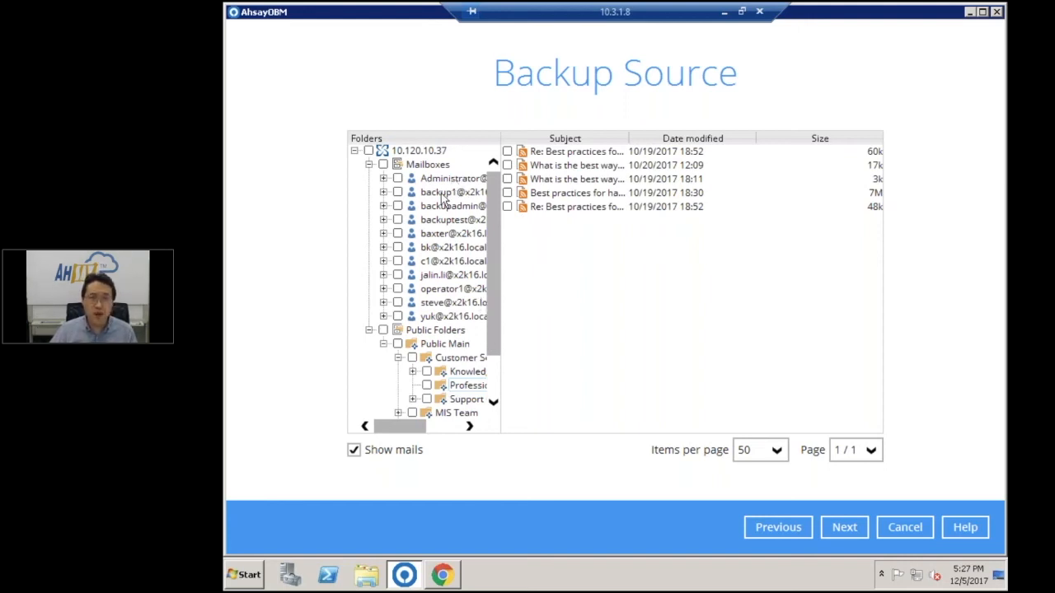
Select only the last mailbox in the list as backup source, excluding its Junk Email and Deleted Items folders, and continue.
click(383, 165)
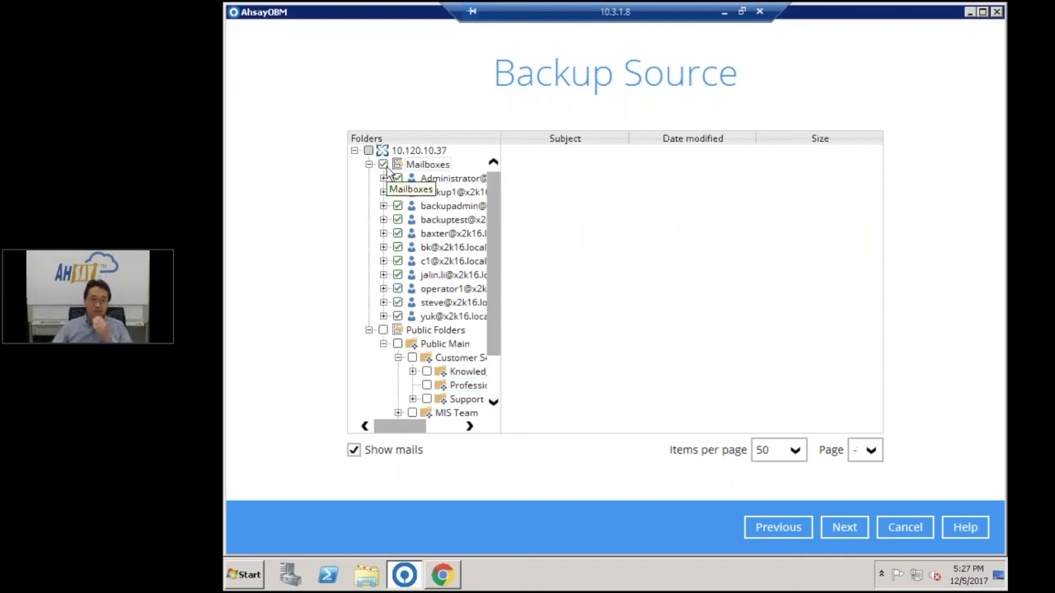
click(384, 164)
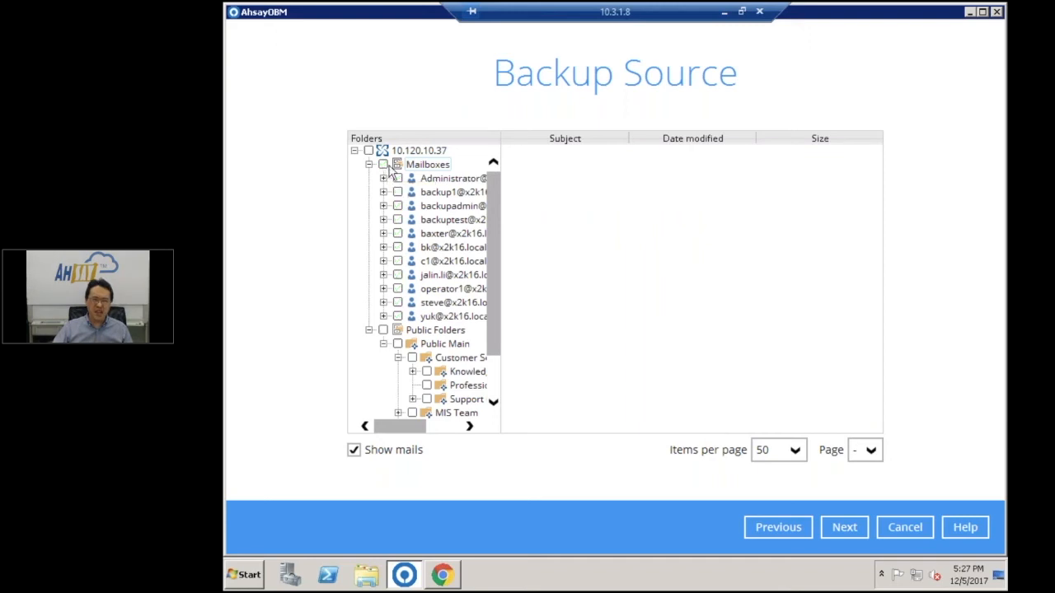
click(397, 317)
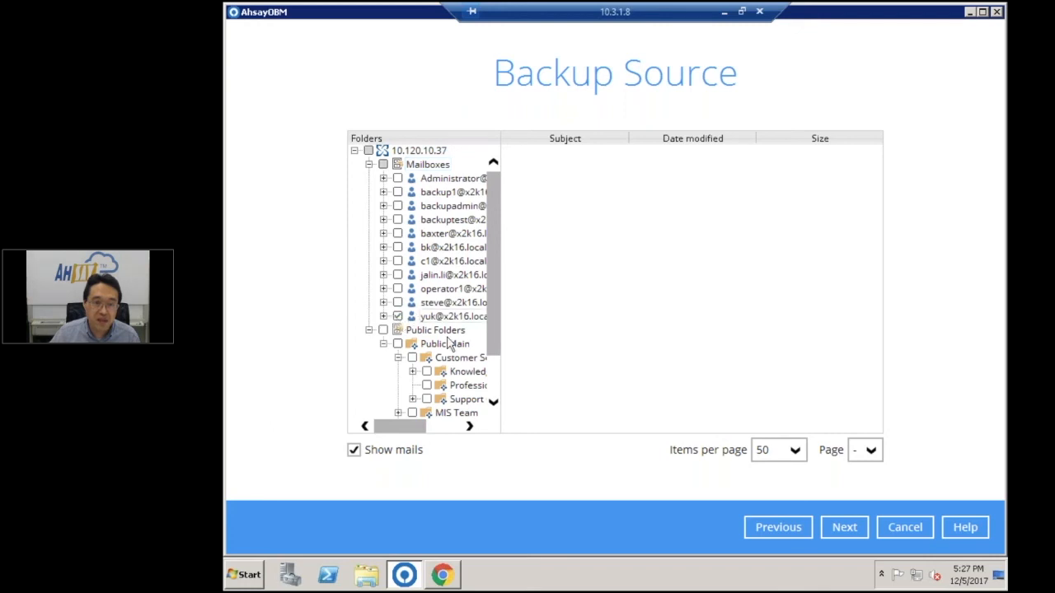
click(383, 317)
drag(491, 283, 493, 320)
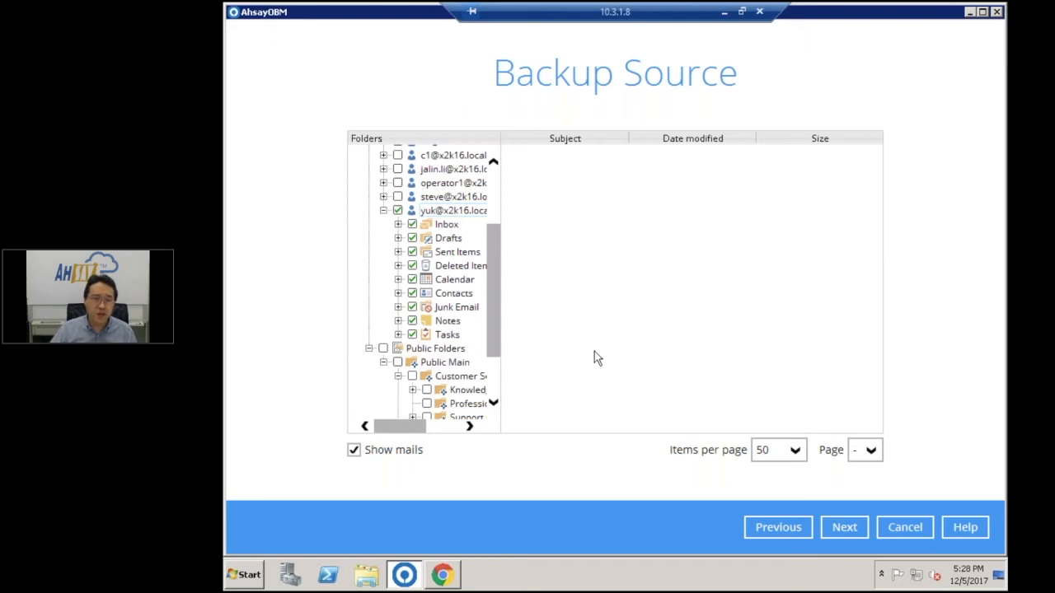
click(412, 307)
click(412, 266)
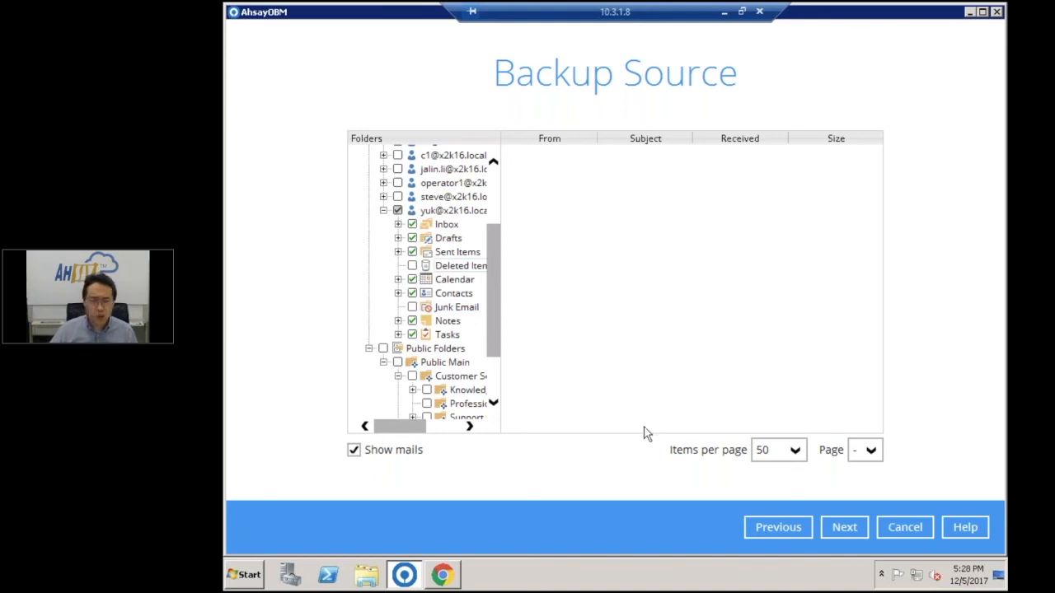
click(858, 529)
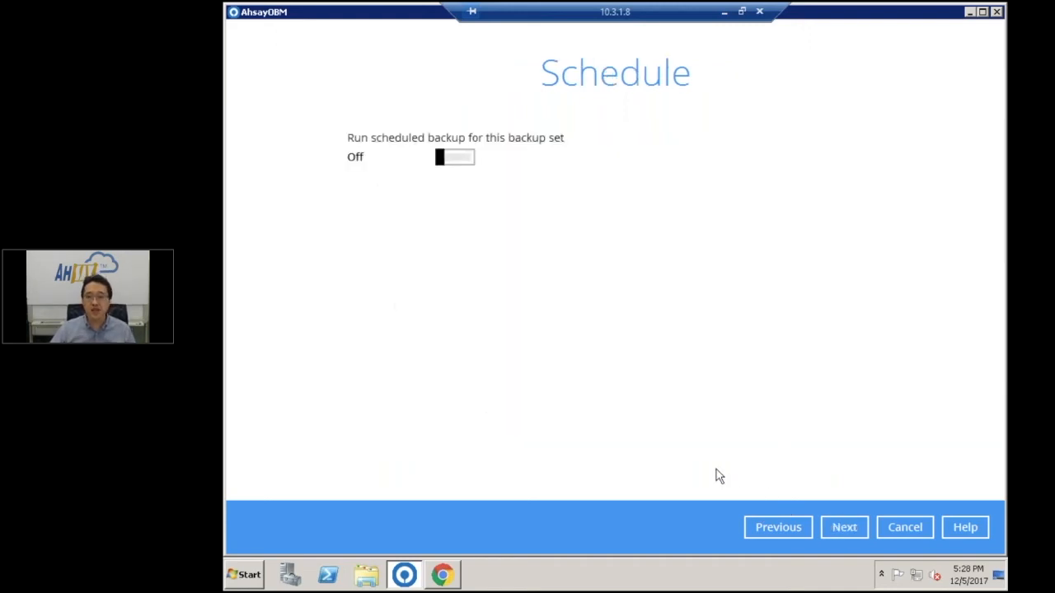
Leave the scheduled backup off, add AhsayCBS as the storage destination, and continue to the encryption settings.
click(845, 529)
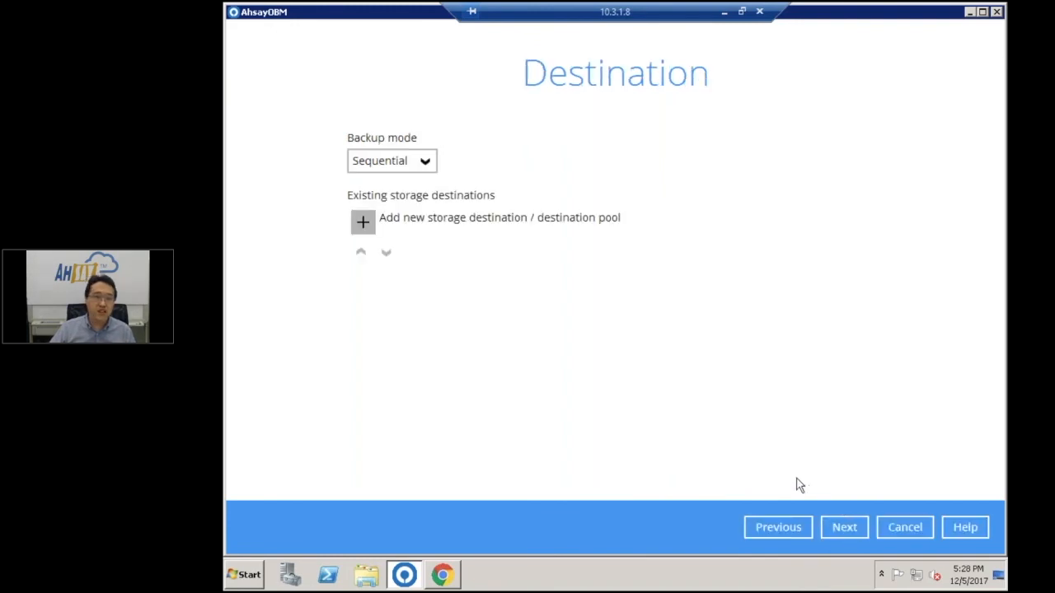
click(364, 223)
click(848, 489)
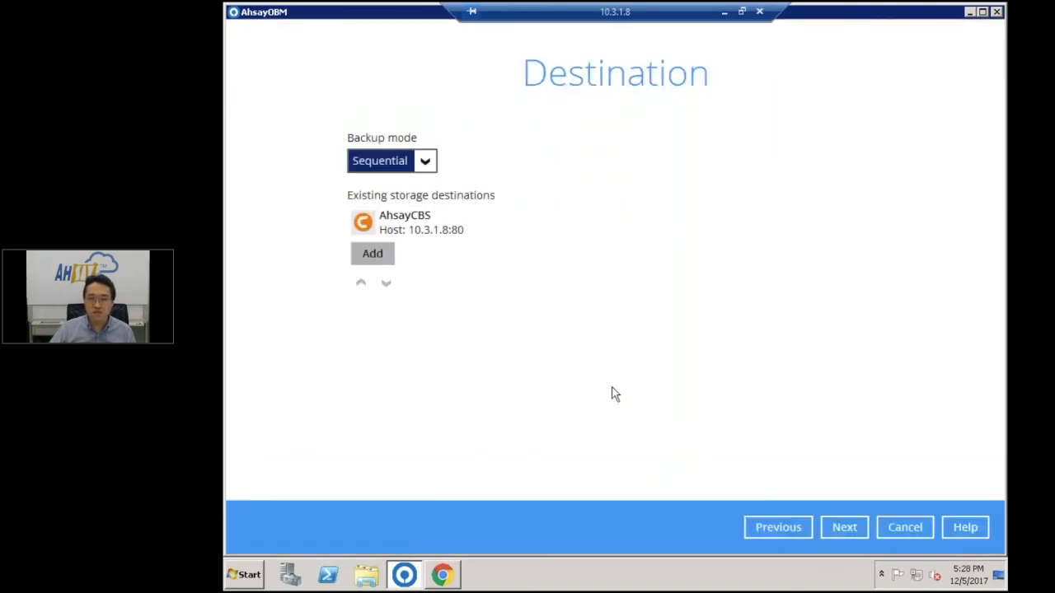
click(844, 532)
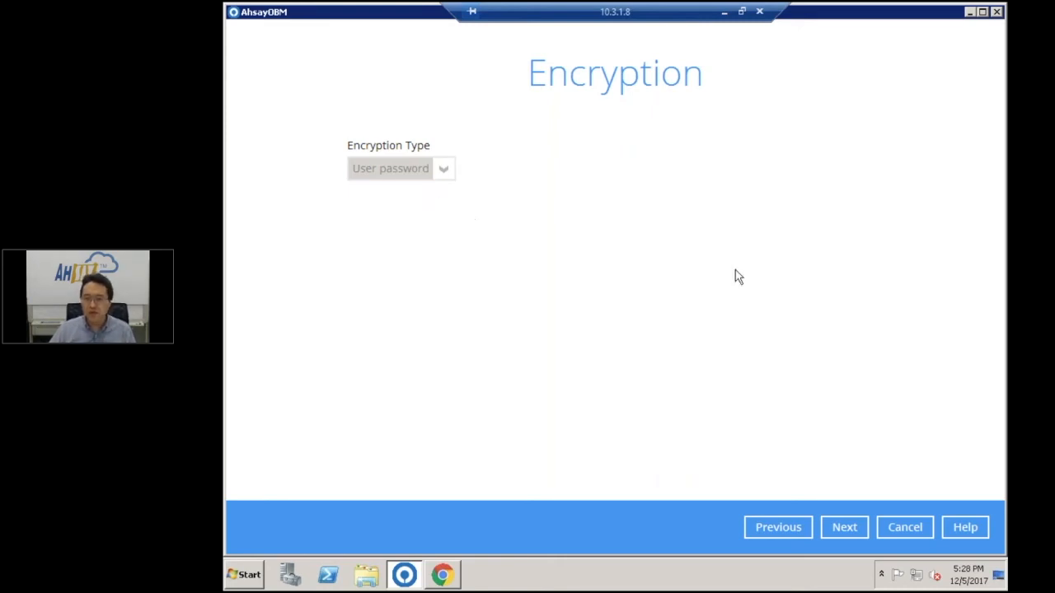
Accept user password encryption, confirm the encryption key to create the backup set, and run its backup immediately.
click(854, 524)
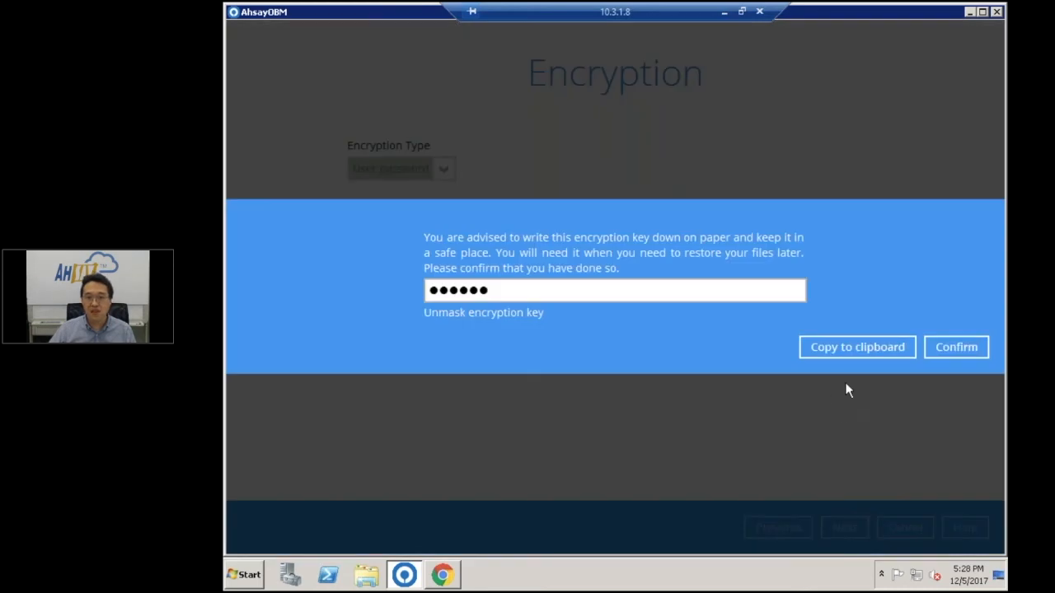
click(961, 348)
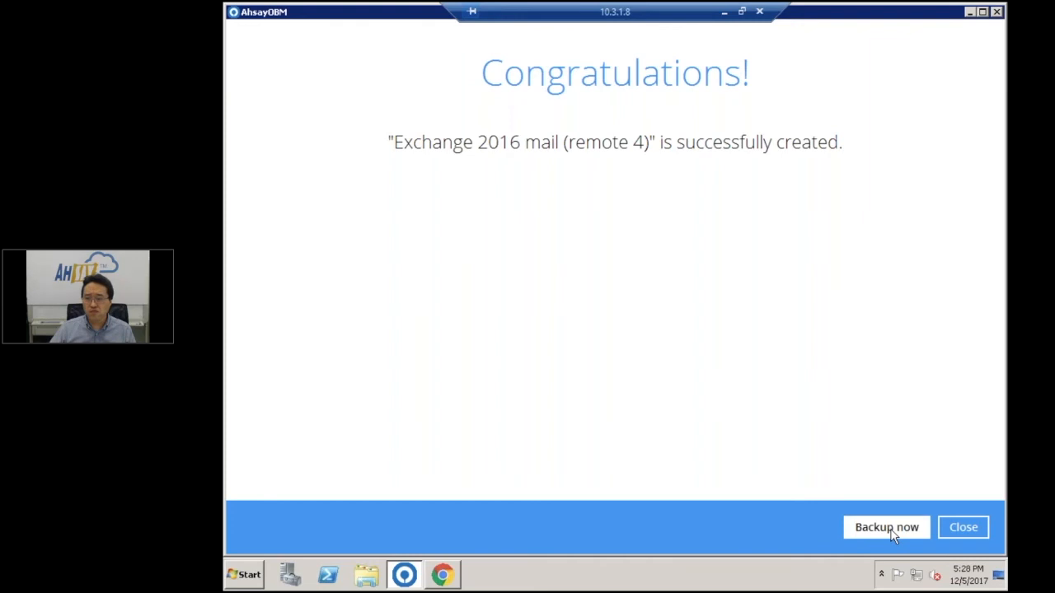
click(889, 531)
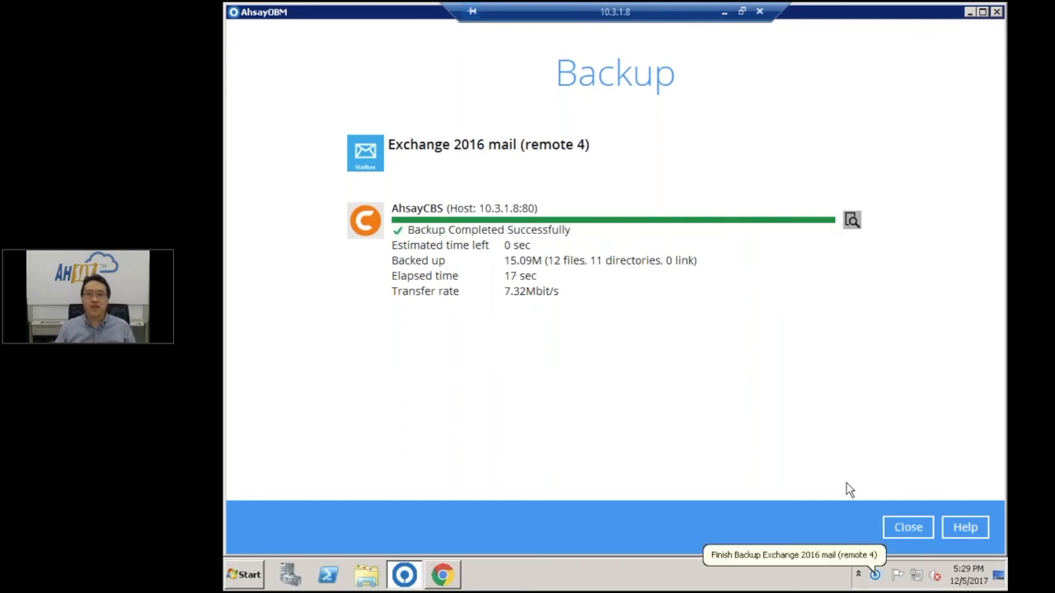
click(916, 531)
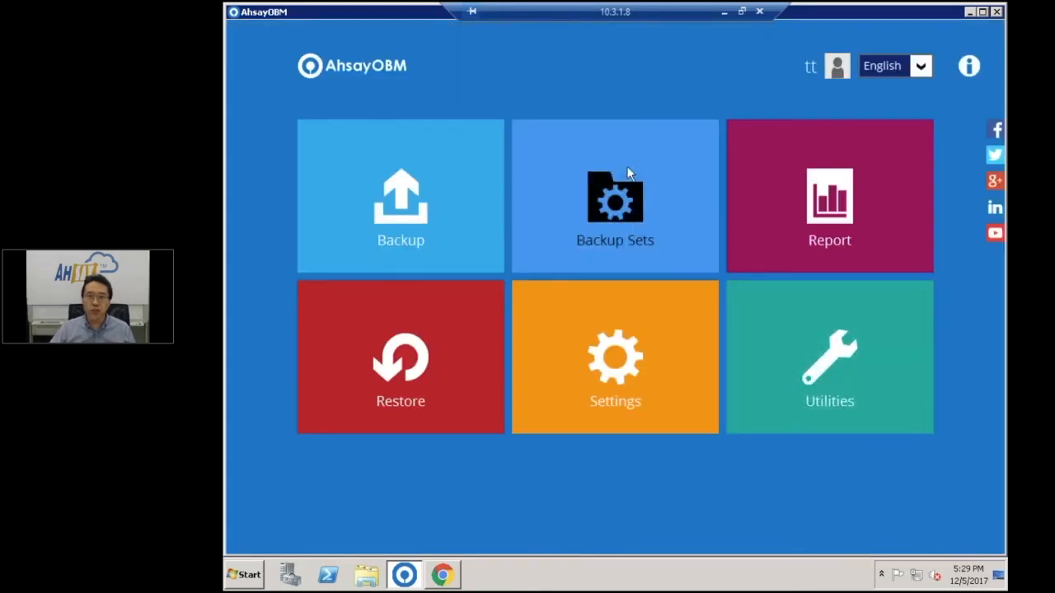
Add another backup set and name it "Exchange 2016 DAG mail (remote 4)".
click(635, 222)
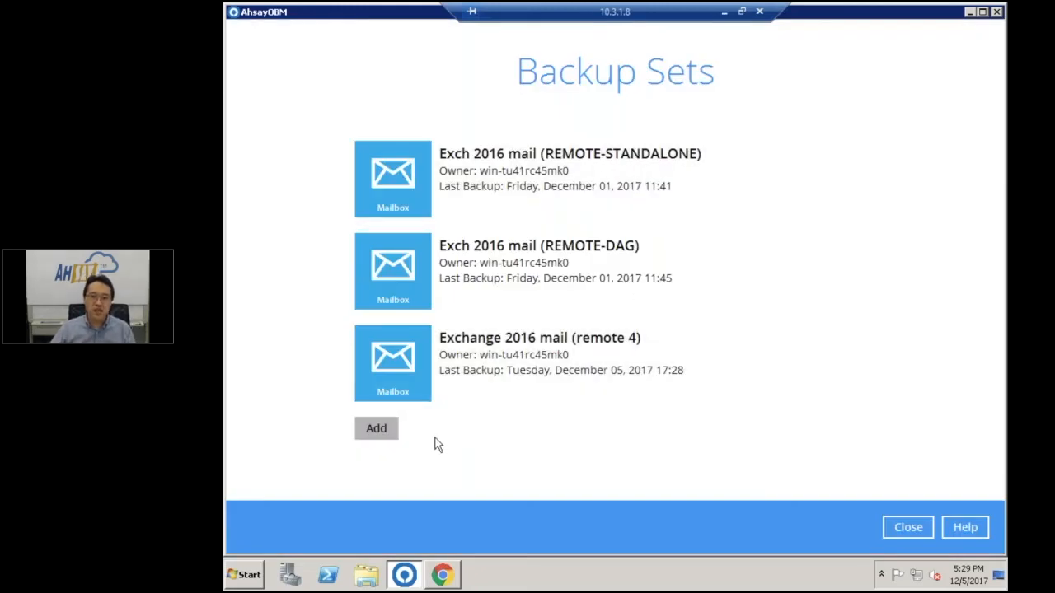
click(387, 435)
drag(536, 160, 350, 162)
text(Exchnage)
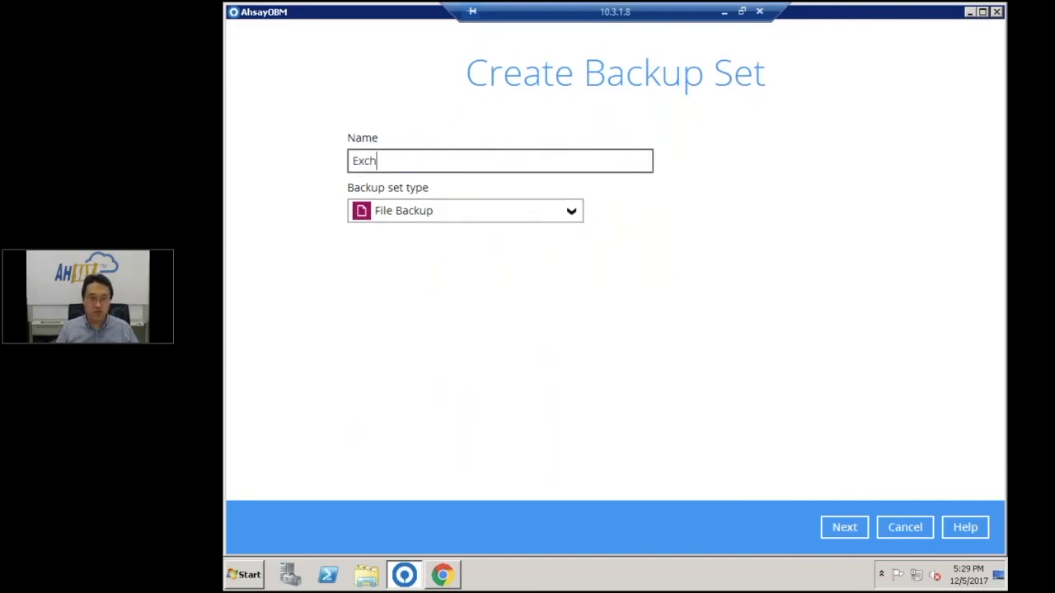
key(BackSpace)
key(BackSpace)
key(BackSpace)
key(BackSpace)
text(an)
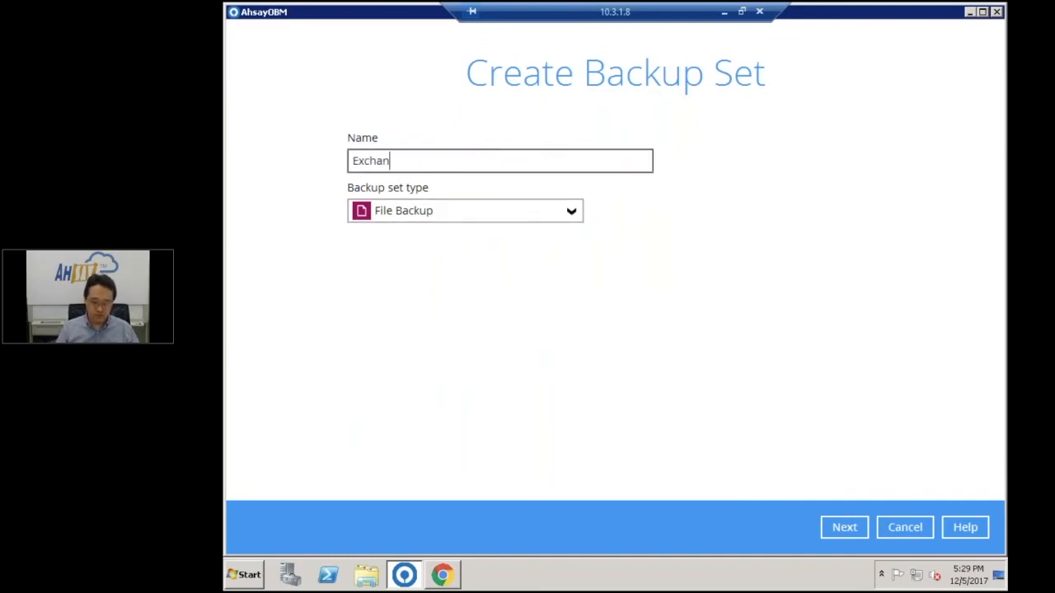
text(ge 2016)
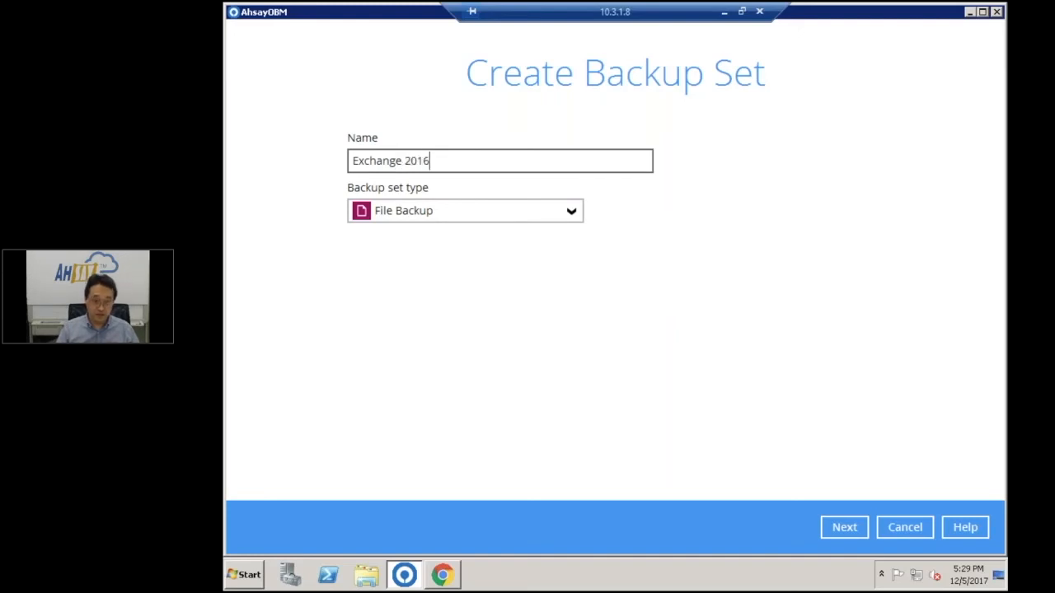
text( DAG)
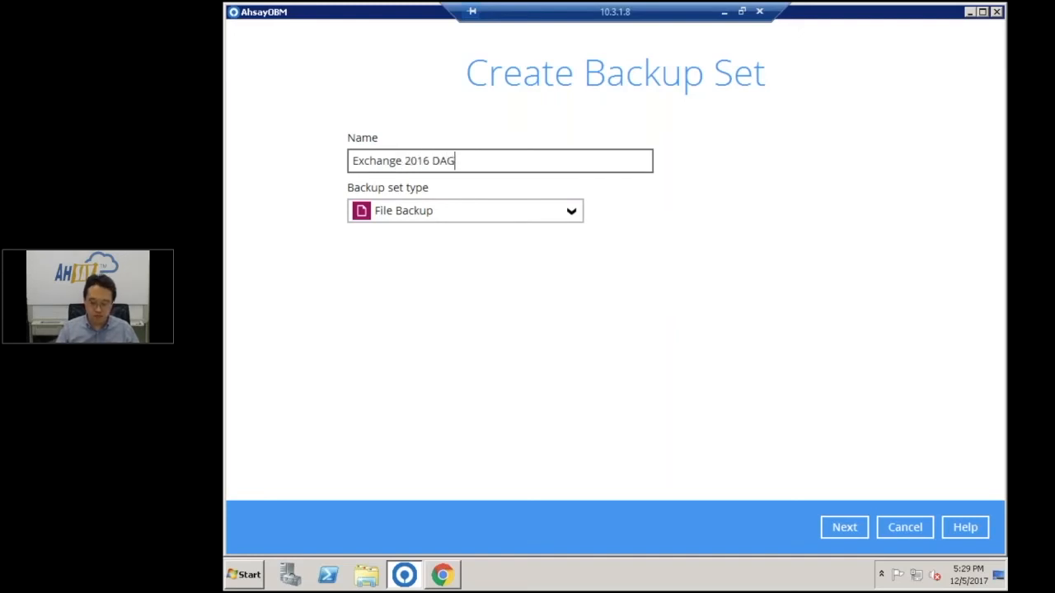
text( mail (r)
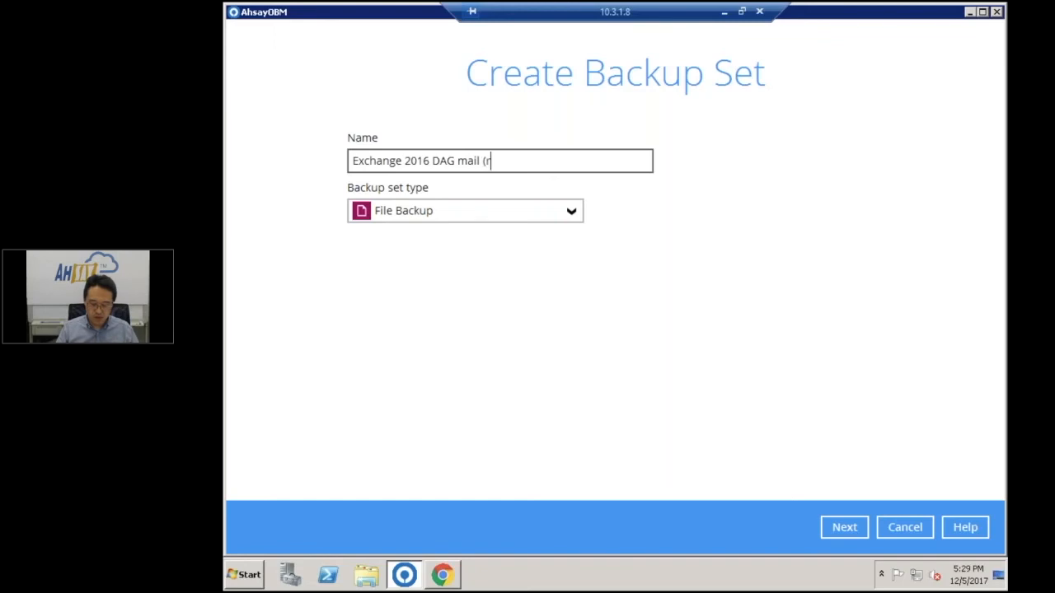
text(emote 4))
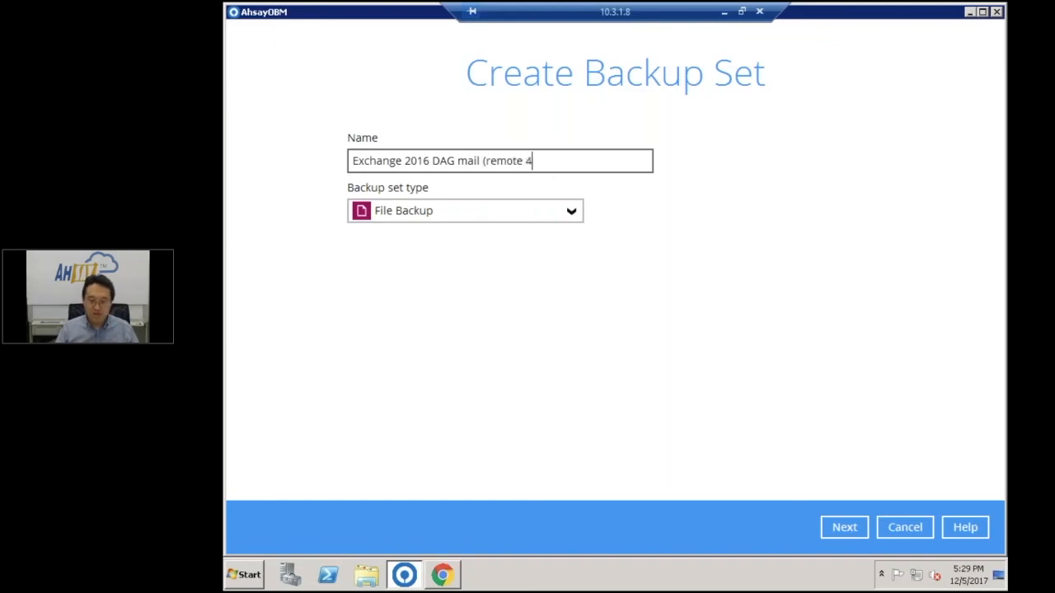
Set the backup set type to MS Exchange Mail Level Backup and the version to Microsoft Exchange Server 2016 (DAG).
click(534, 216)
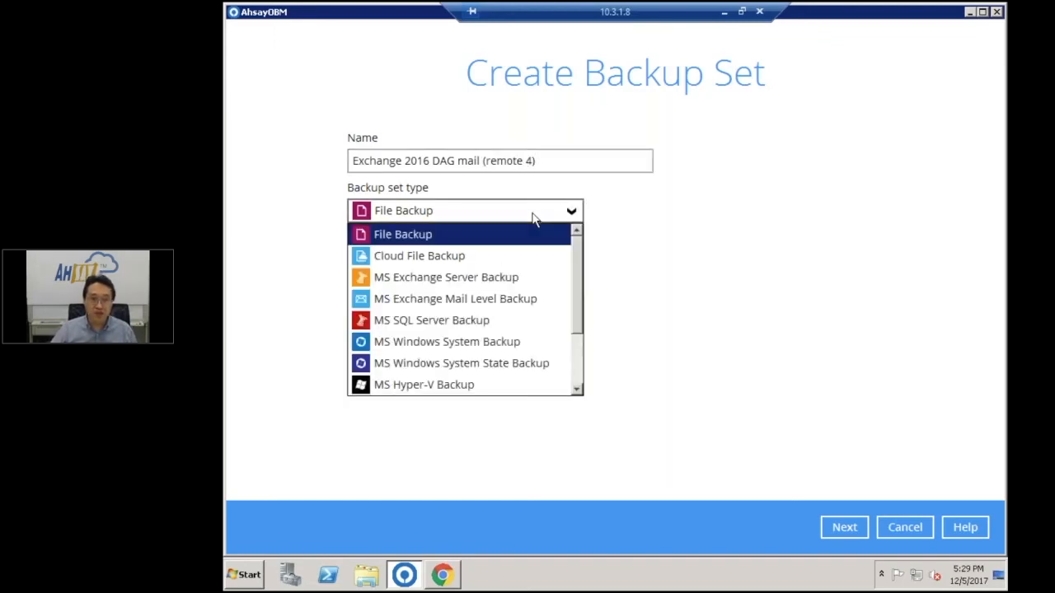
click(543, 301)
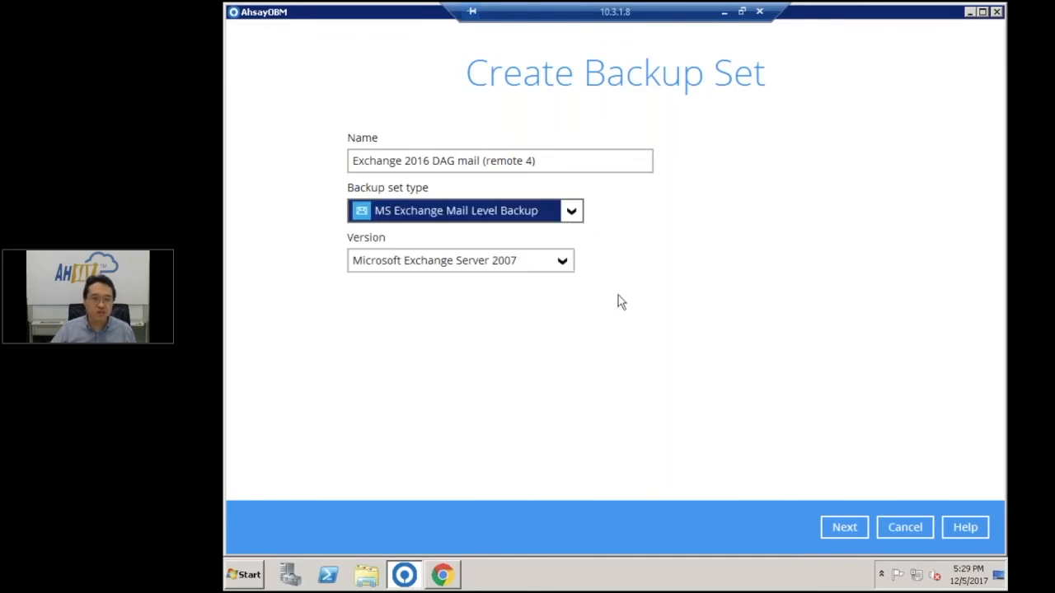
click(565, 270)
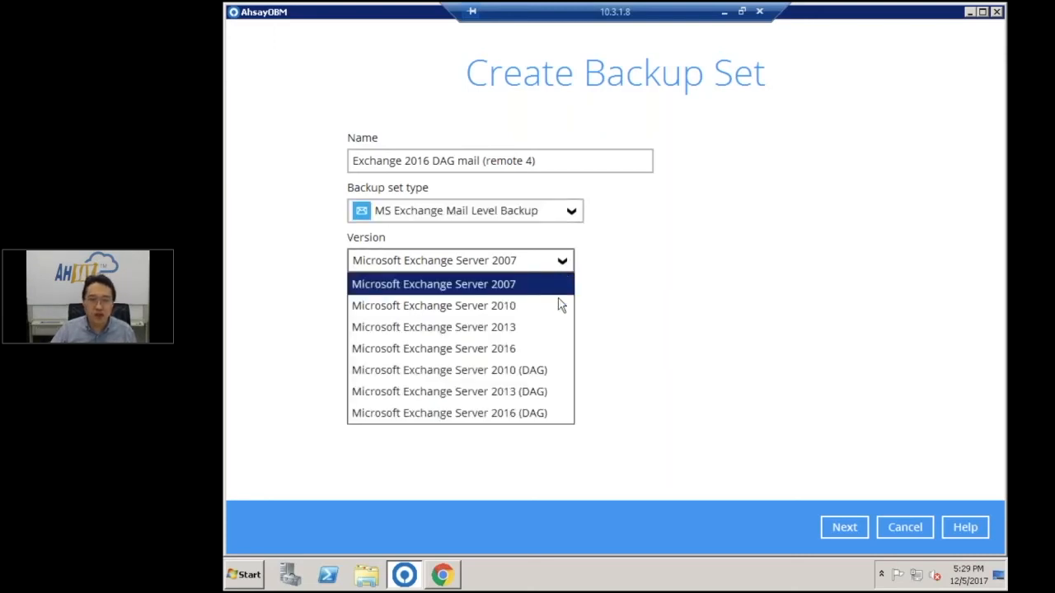
click(448, 421)
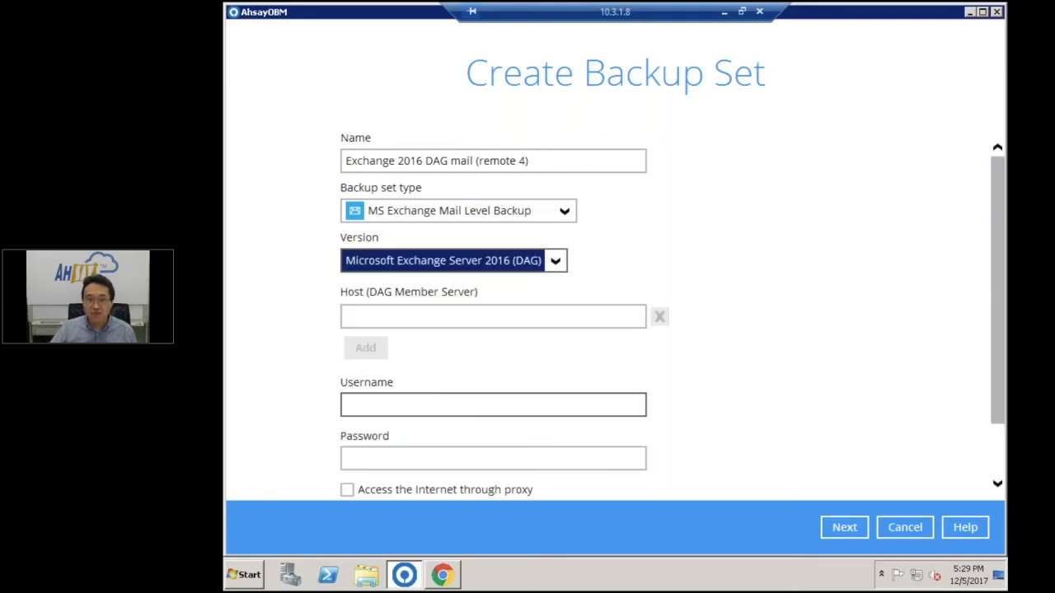
Enter 10.120.6.81 and 10.120.6.82 as the two DAG member server hosts.
scroll(991, 272, down, 2)
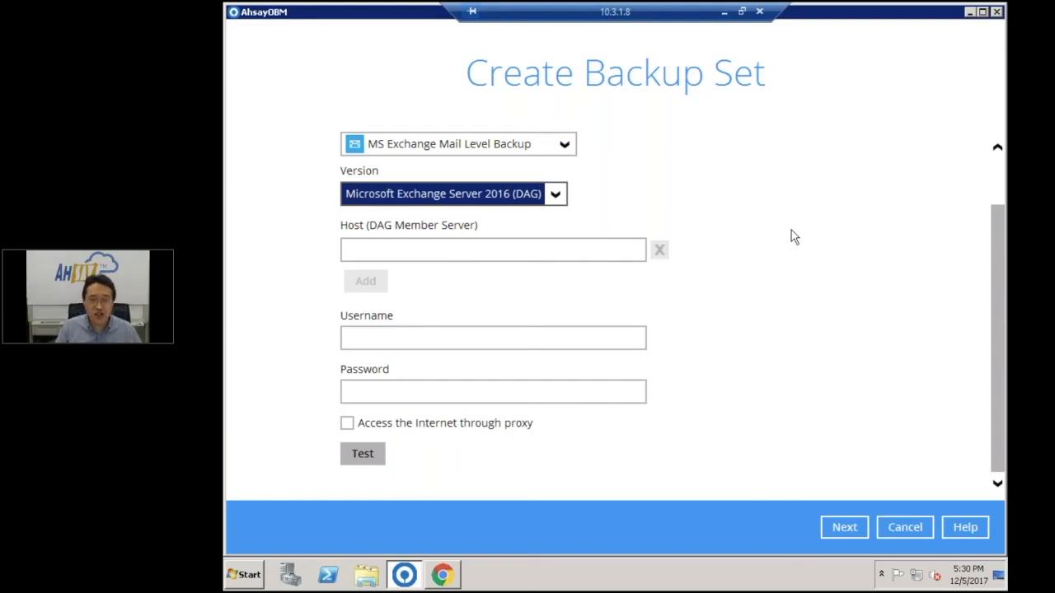
click(582, 256)
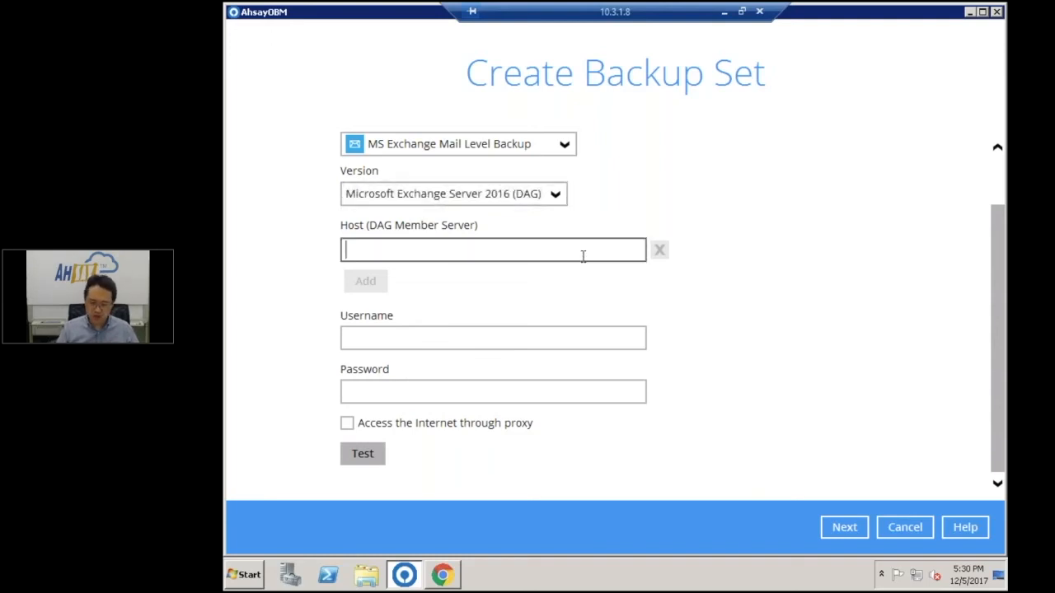
text(1)
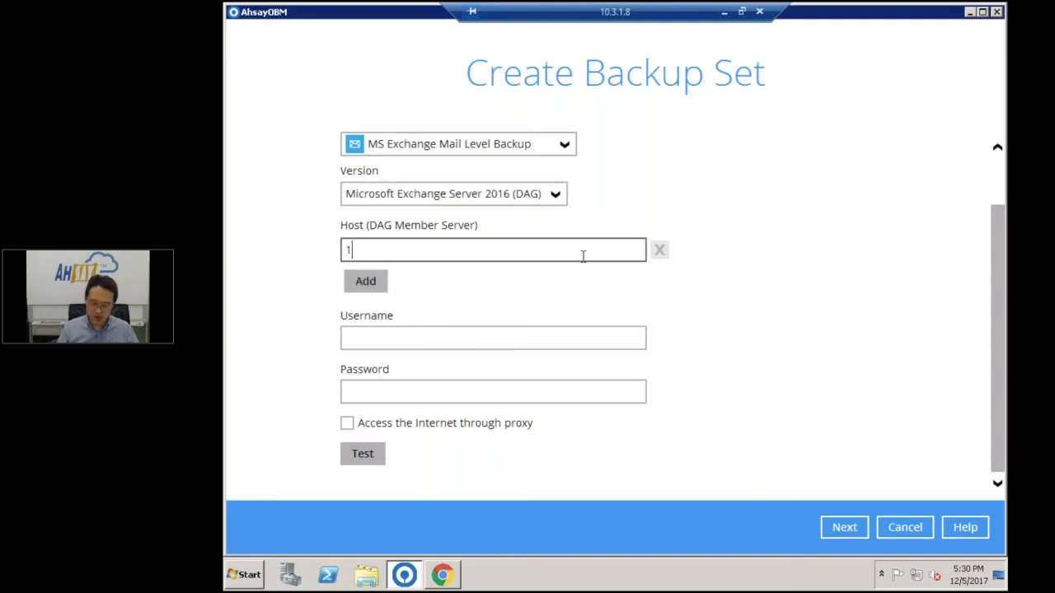
text(0.120.6)
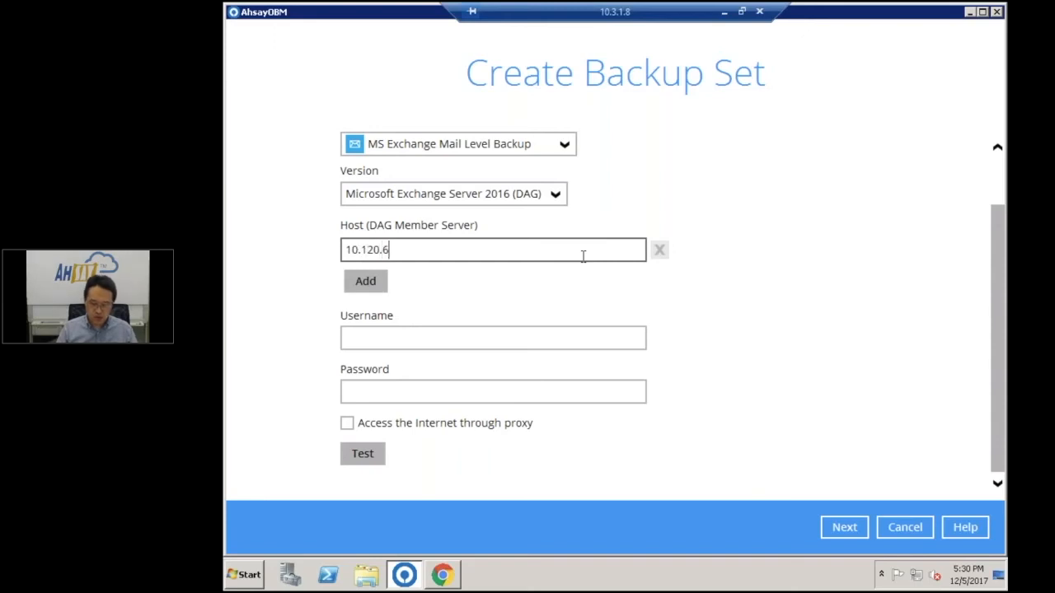
text(81)
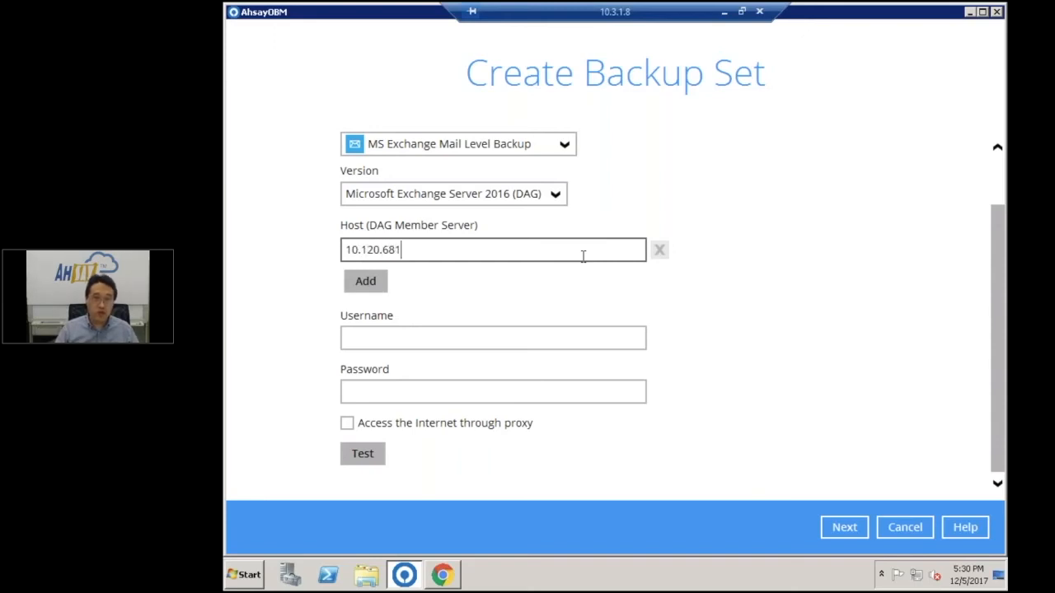
key(BackSpace)
key(BackSpace)
text(.81)
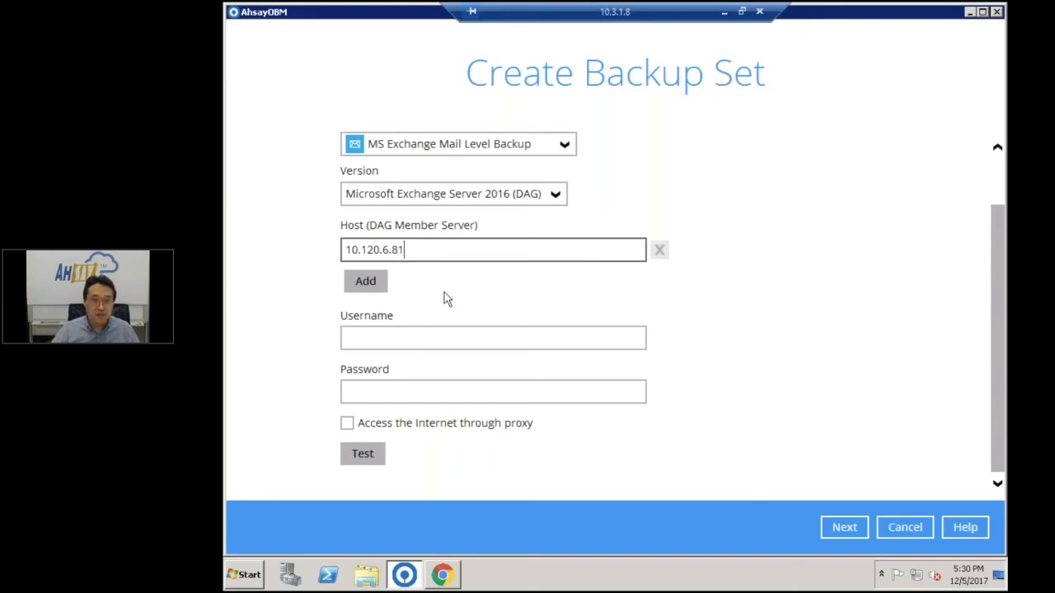
click(365, 281)
click(409, 281)
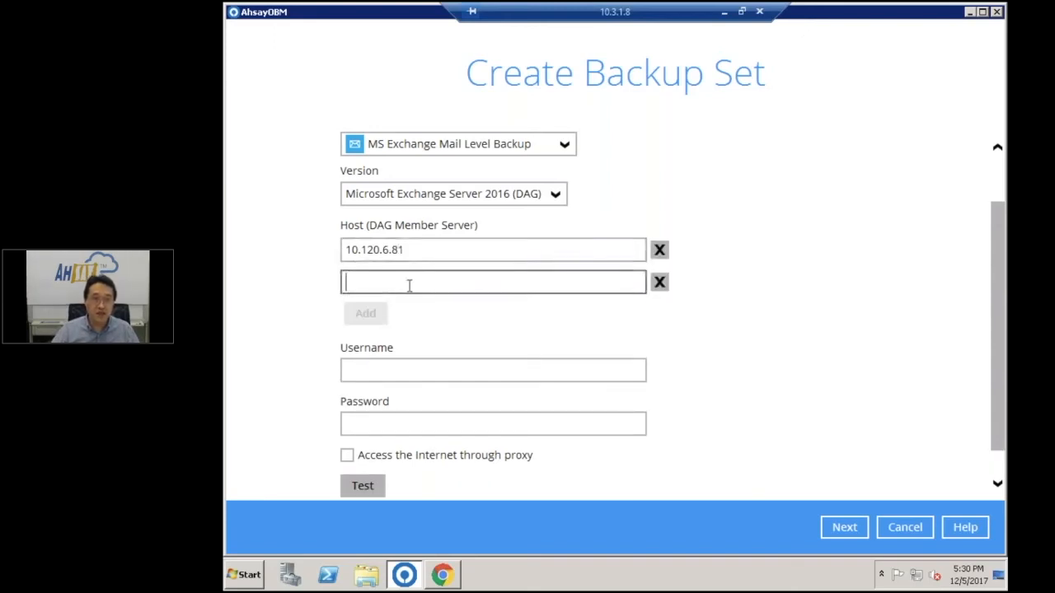
text(10.1)
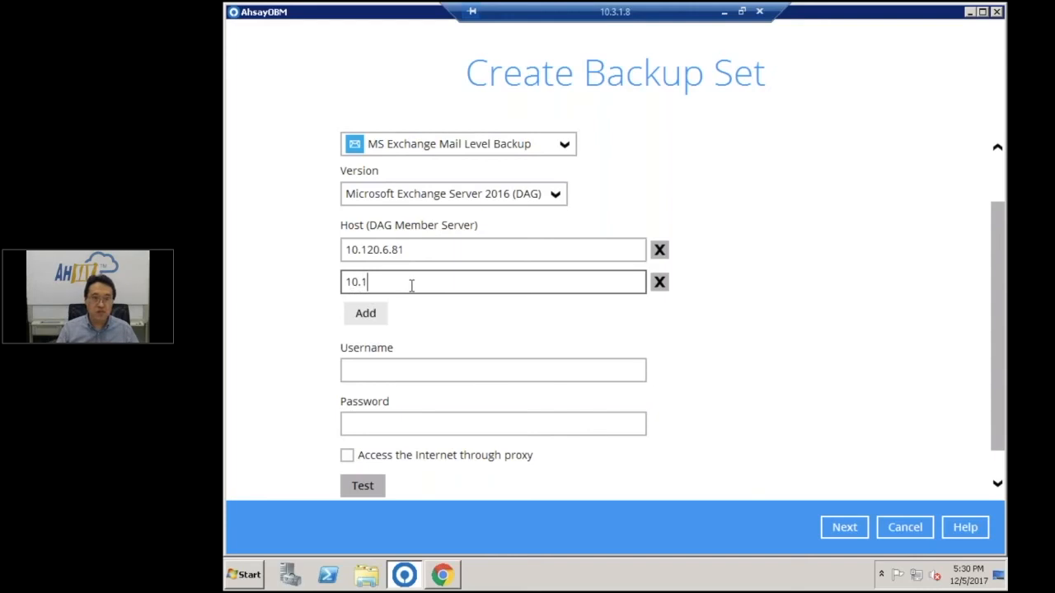
text(20.6.)
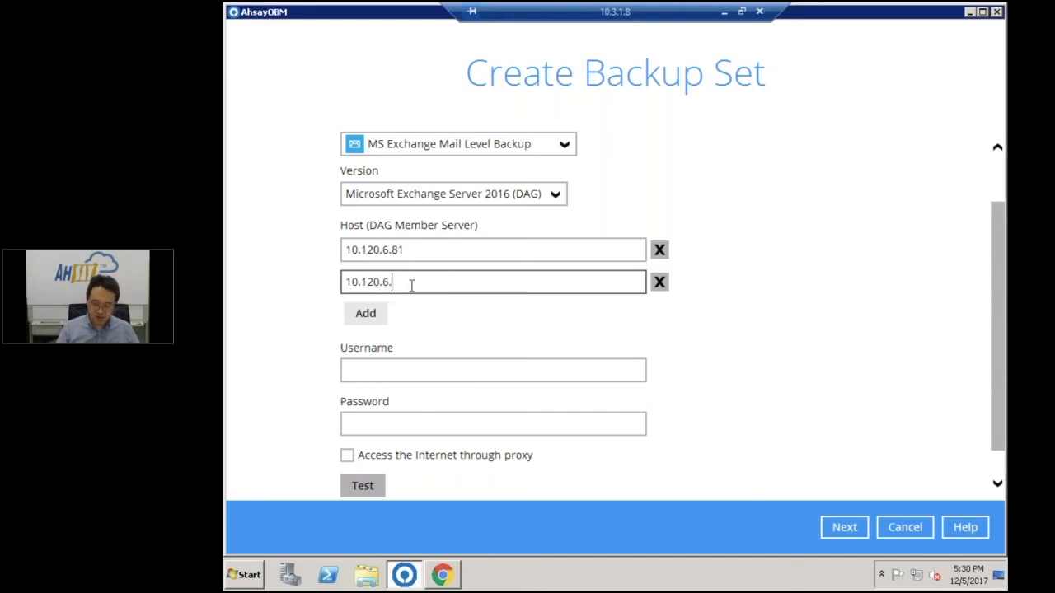
text(82)
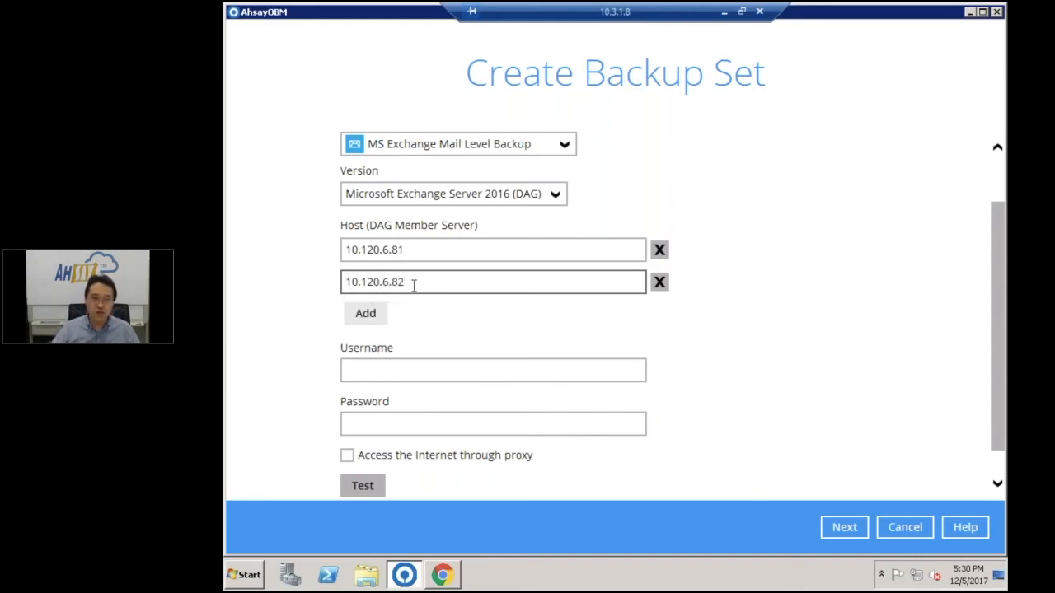
Enter the username backupadmin and the account password, test the DAG connection, and continue to the backup source selection.
click(474, 375)
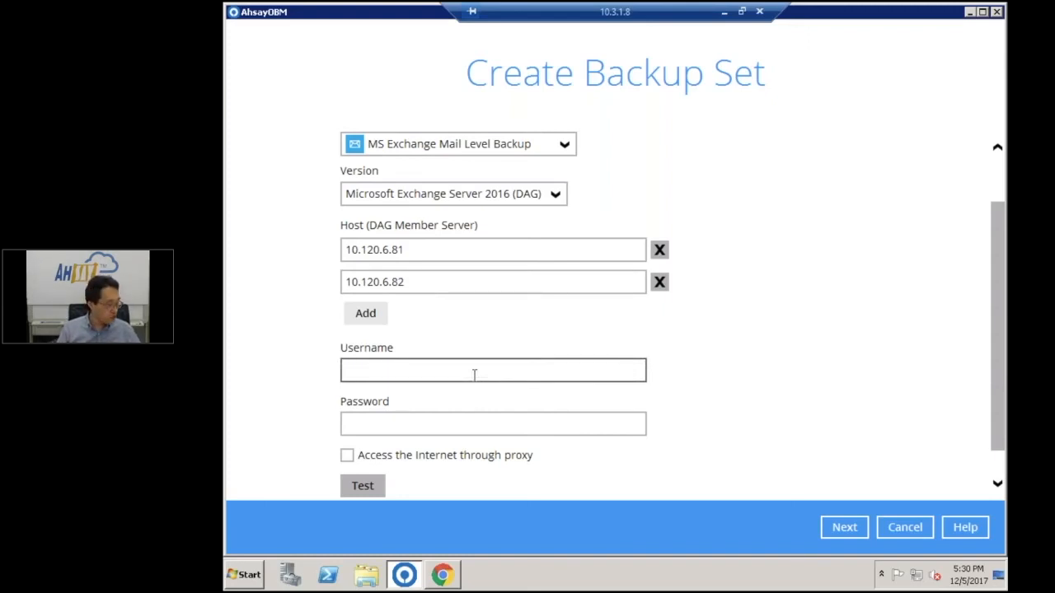
text(backupadmin)
key(Tab)
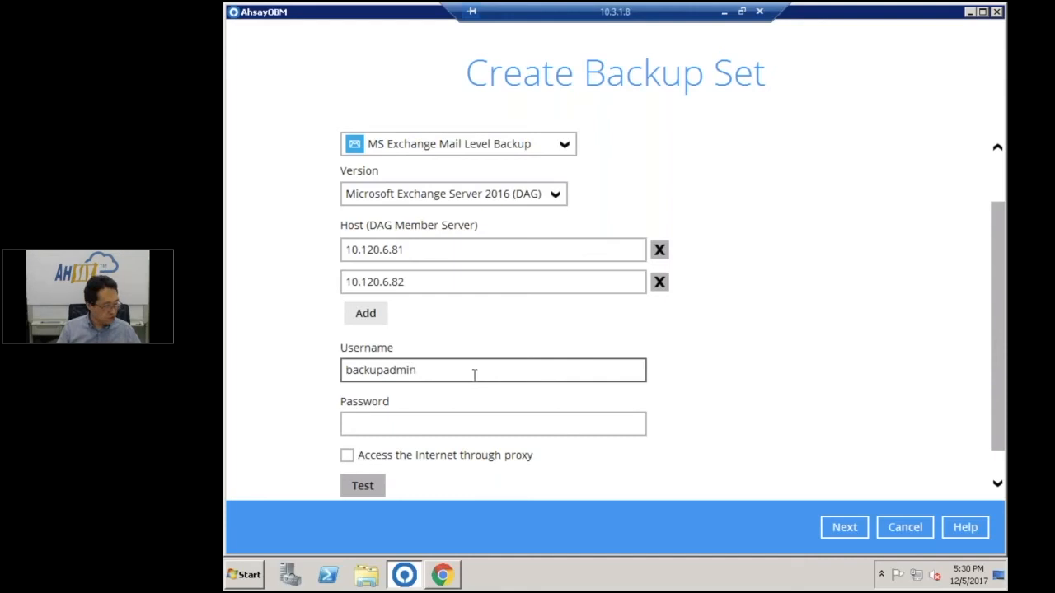
text(******)
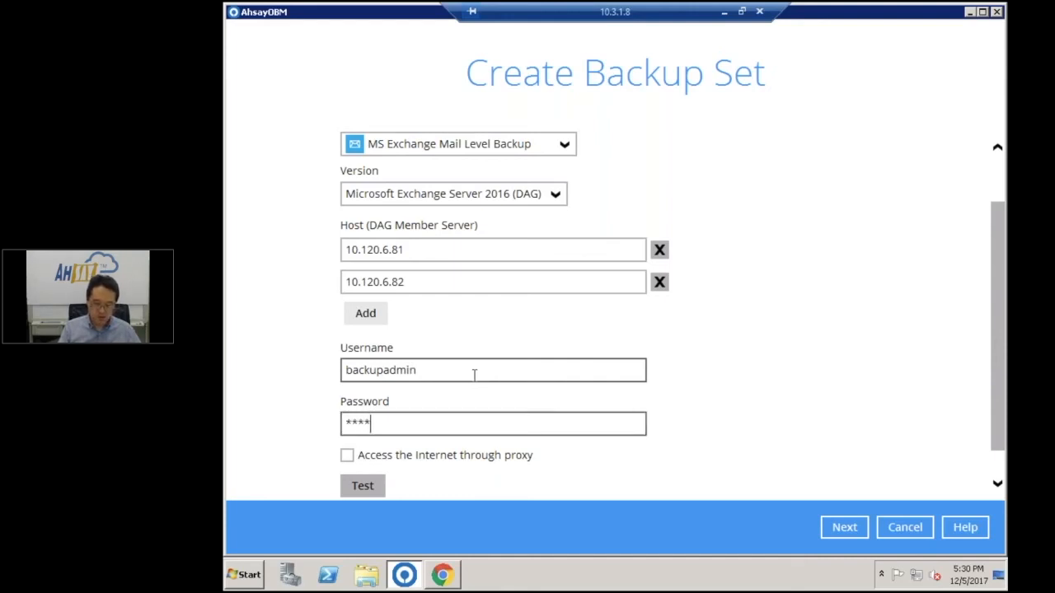
text(**)
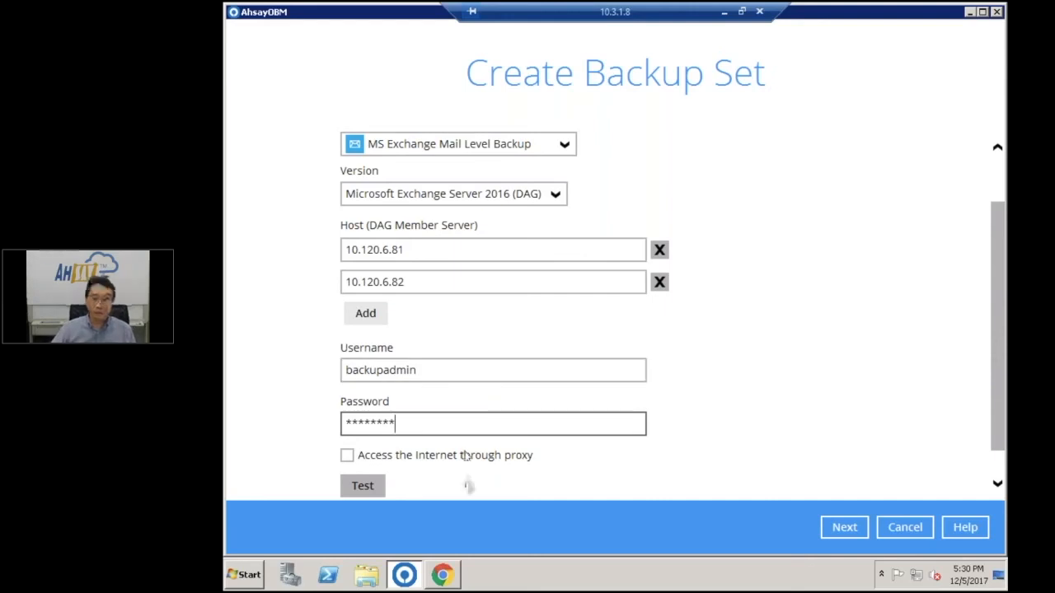
click(375, 489)
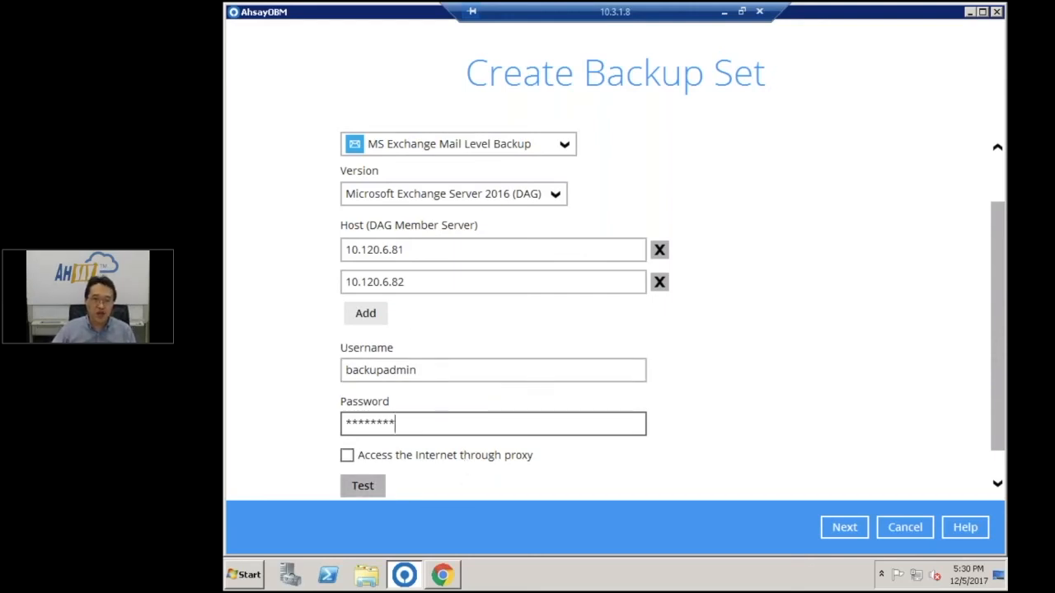
click(370, 486)
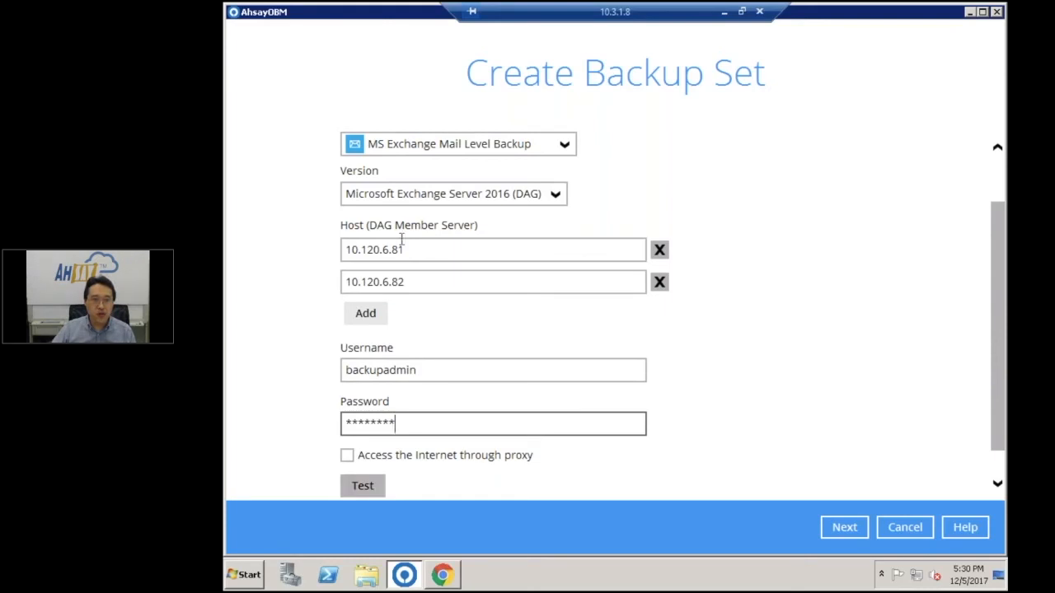
click(369, 488)
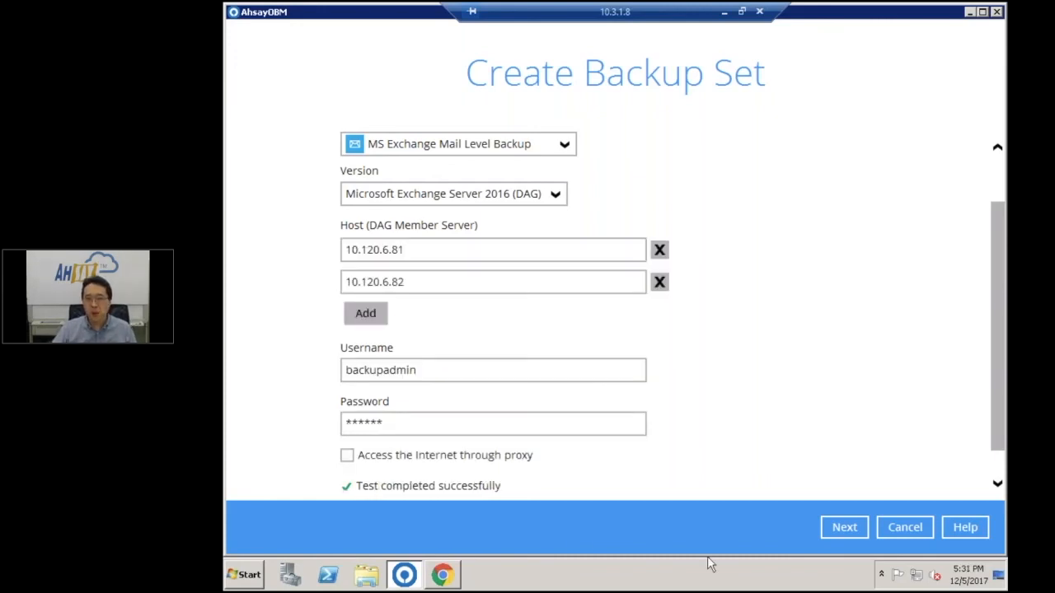
click(847, 531)
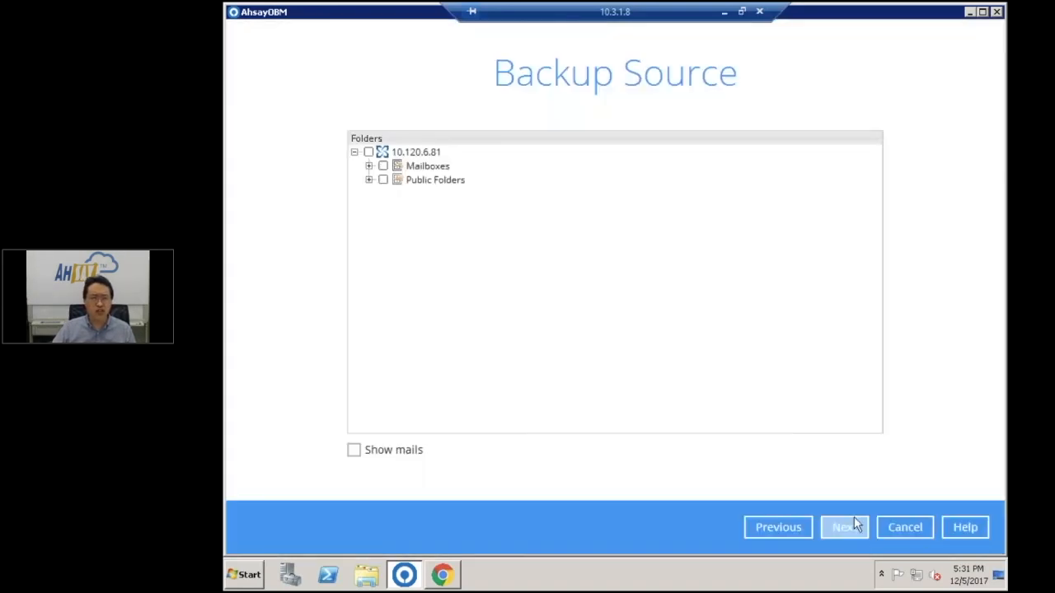
Expand the mailboxes and public folders of 10.120.6.81 and select the last listed user mailbox for backup.
click(369, 165)
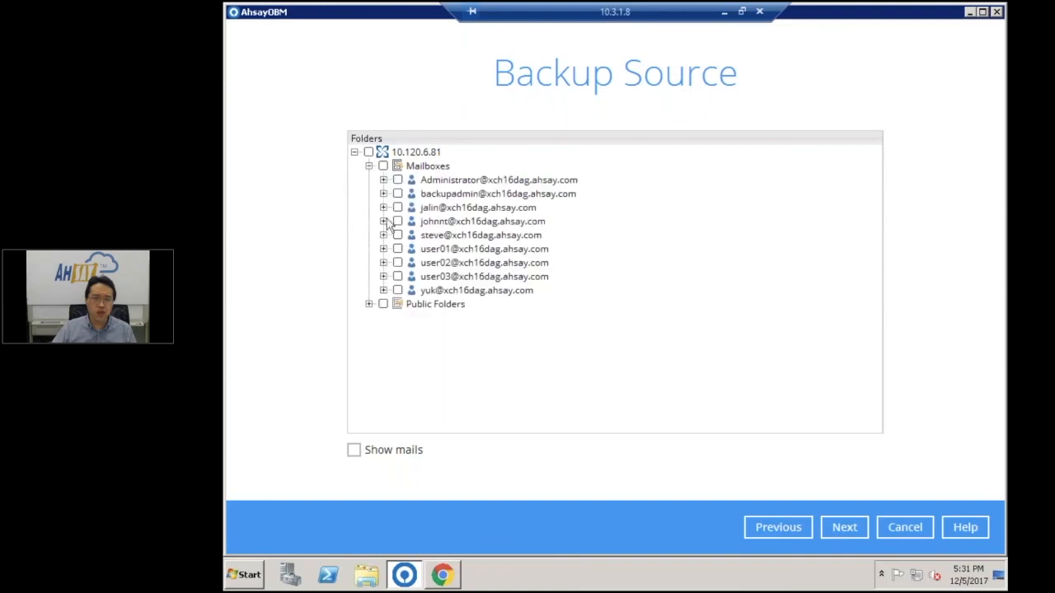
click(369, 304)
click(384, 318)
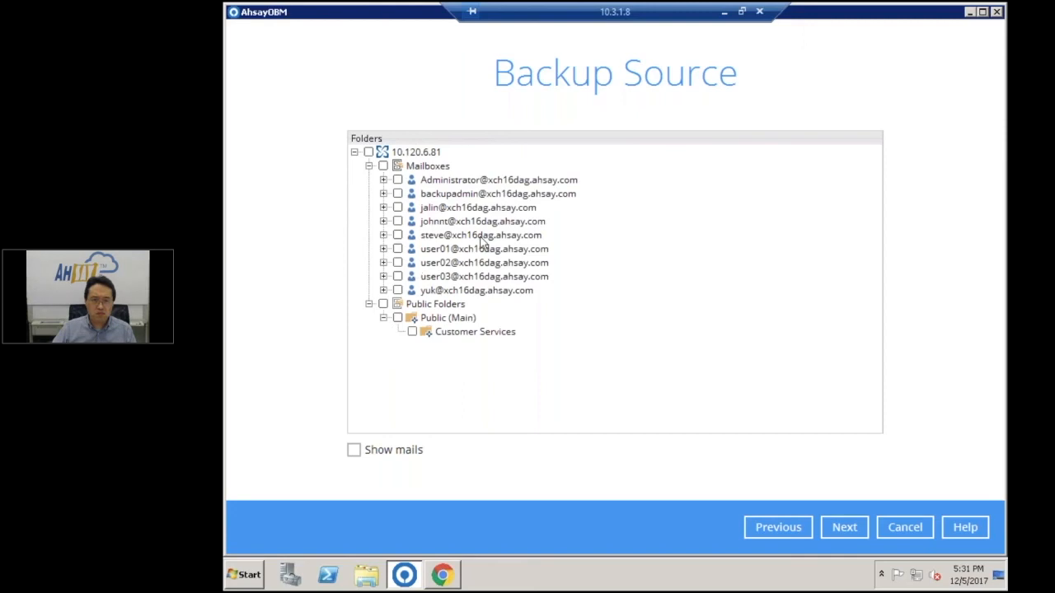
click(383, 290)
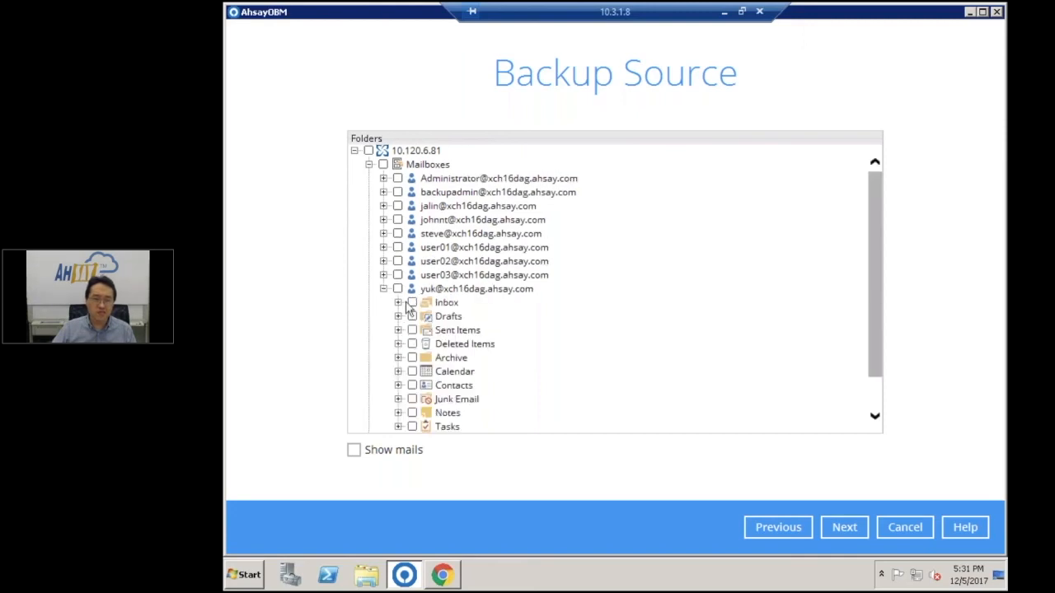
click(397, 289)
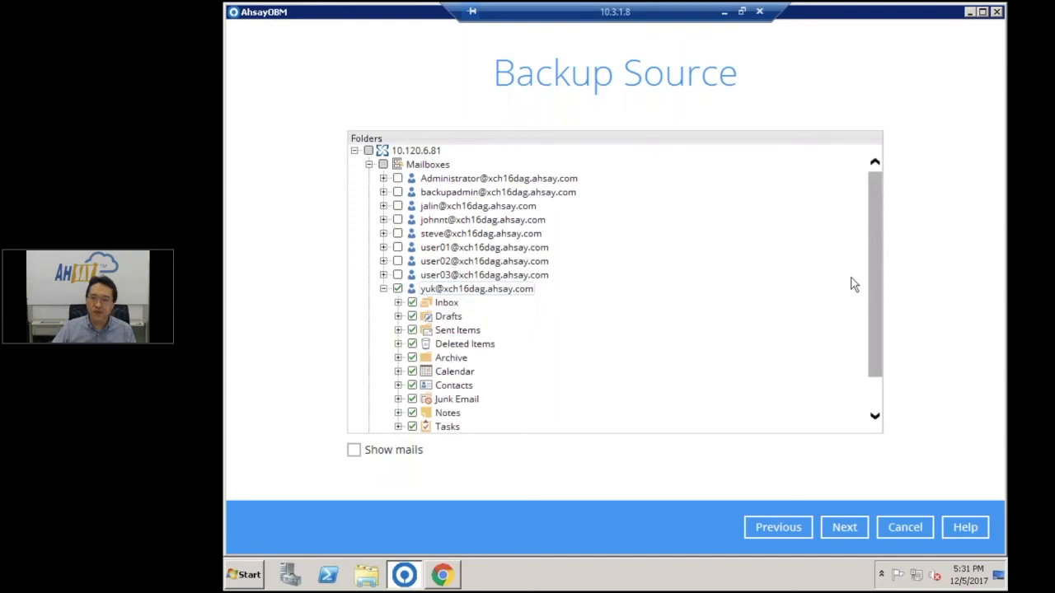
Turn on Show mails and view the items in the selected mailbox's Inbox and Calendar folders.
drag(873, 277, 876, 305)
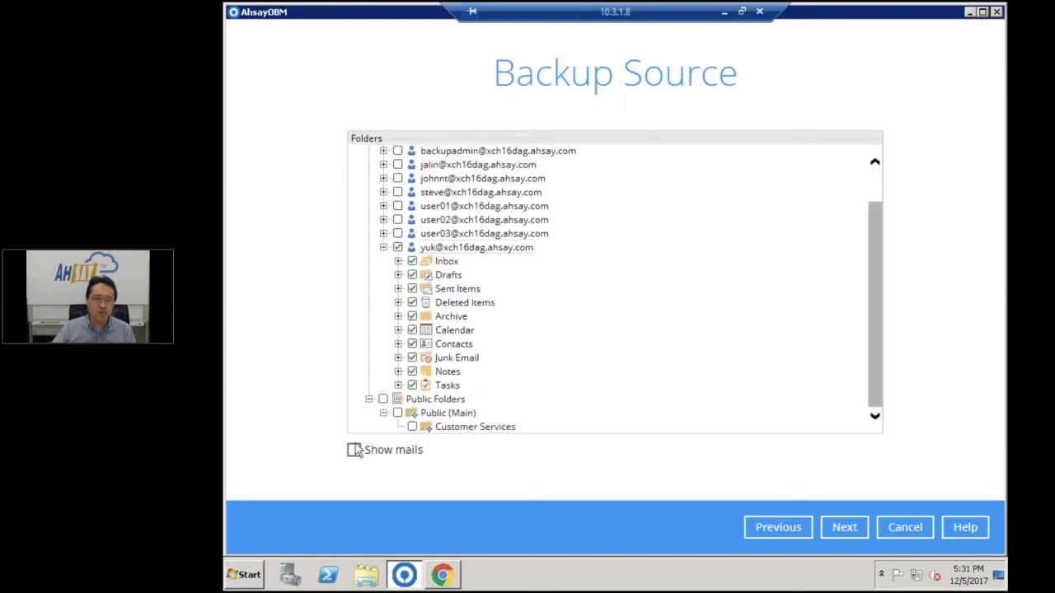
click(354, 450)
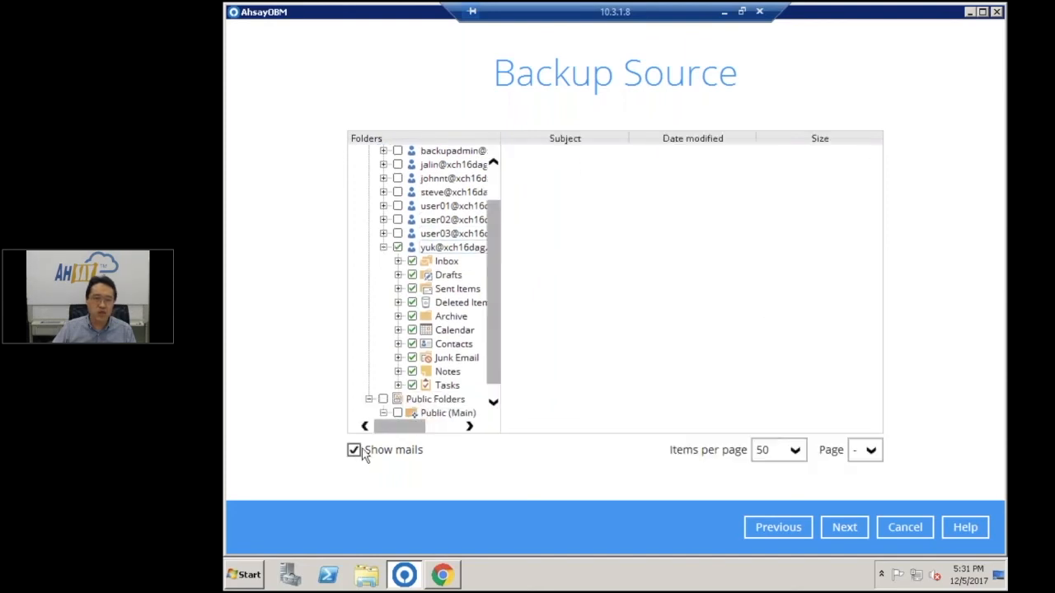
click(443, 262)
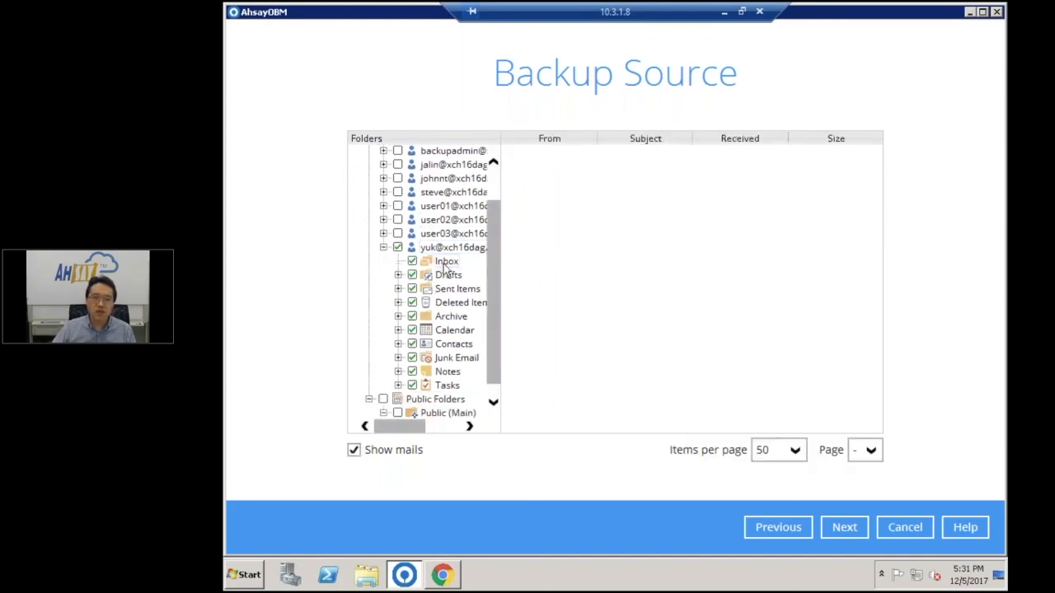
click(452, 333)
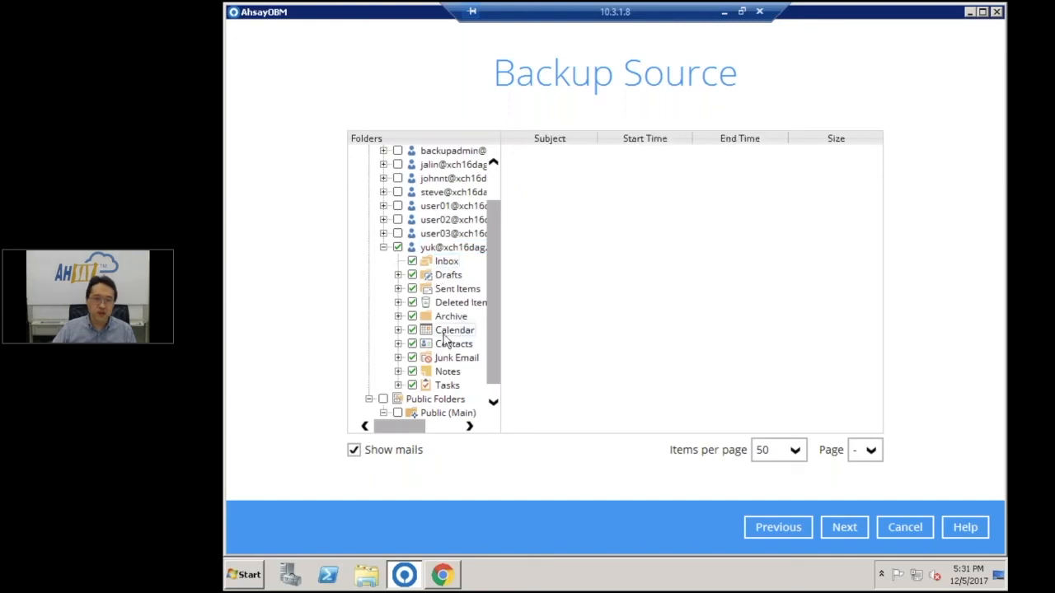
Exclude the mailbox's Deleted Items and Junk Email folders from the backup source and continue to the schedule.
click(412, 302)
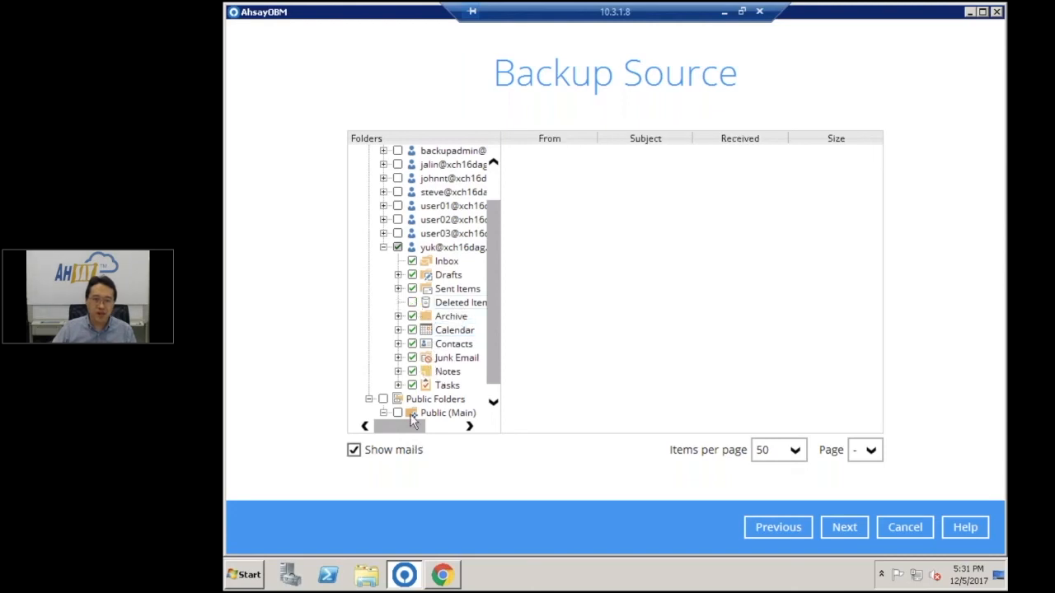
click(412, 358)
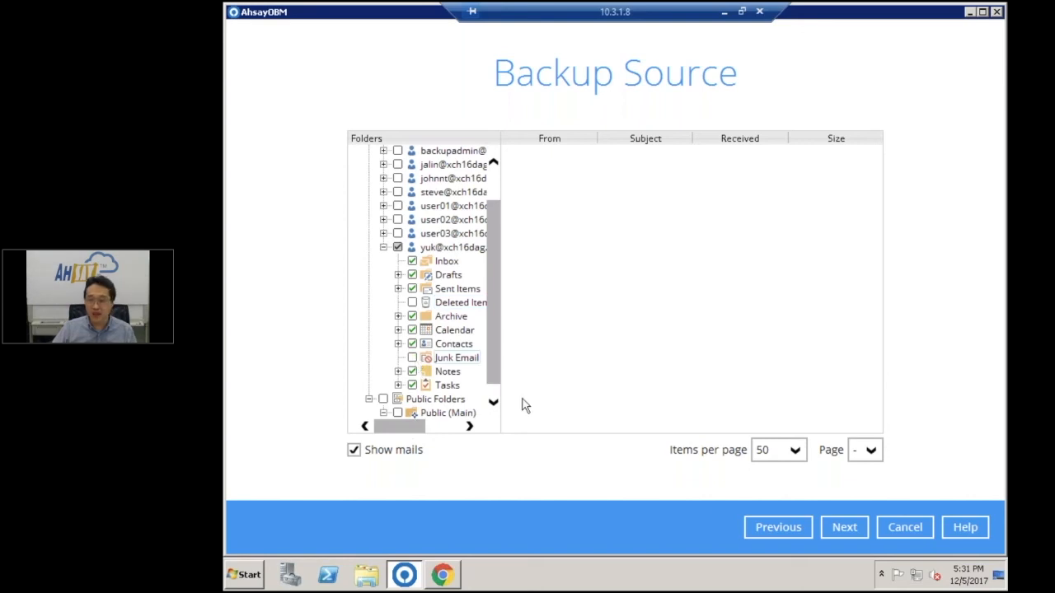
click(852, 530)
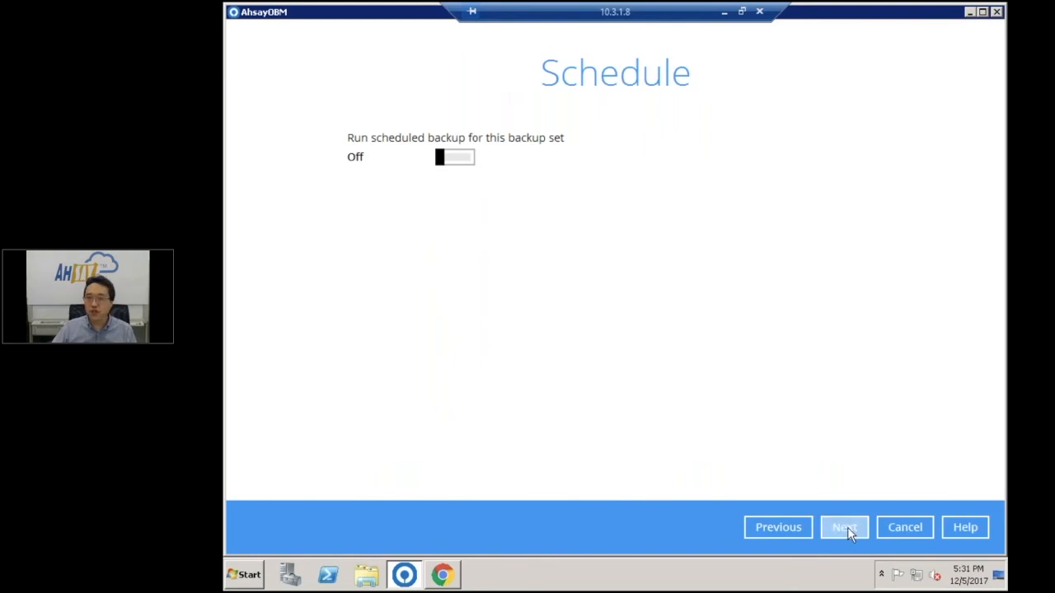
Leave the scheduled backup off, add AhsayCBS as the storage destination, and continue to the encryption settings.
click(848, 531)
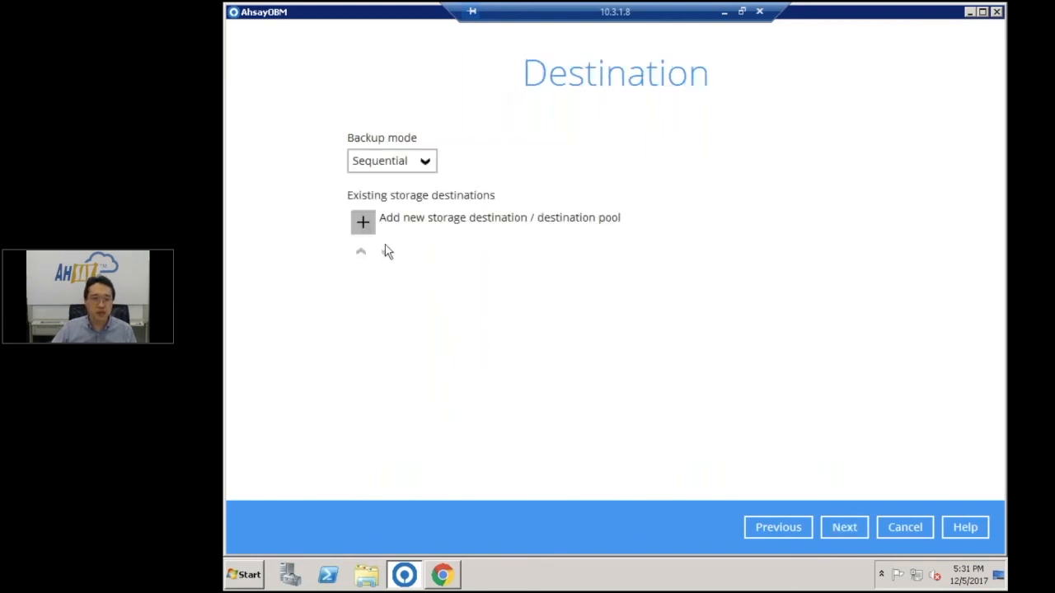
click(362, 222)
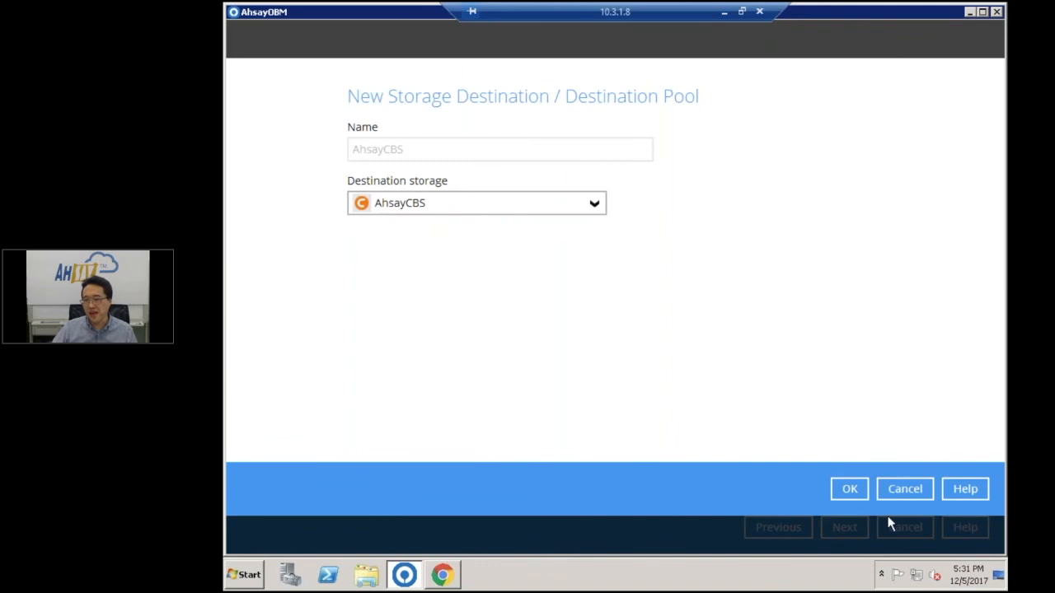
click(857, 491)
click(845, 529)
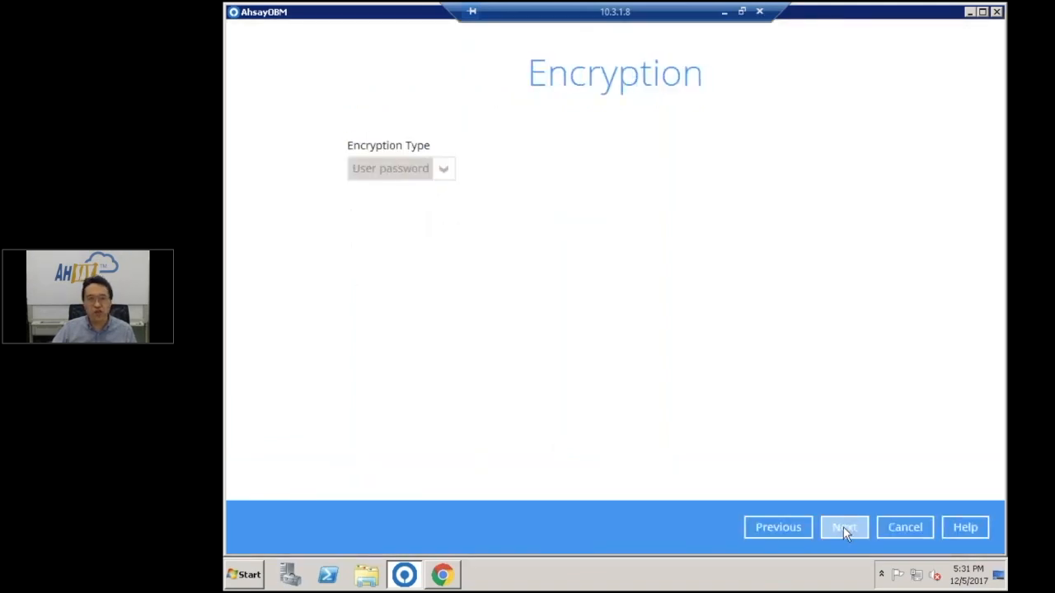
Finish creating the backup set with the default User password encryption and run its backup immediately.
click(843, 533)
click(955, 347)
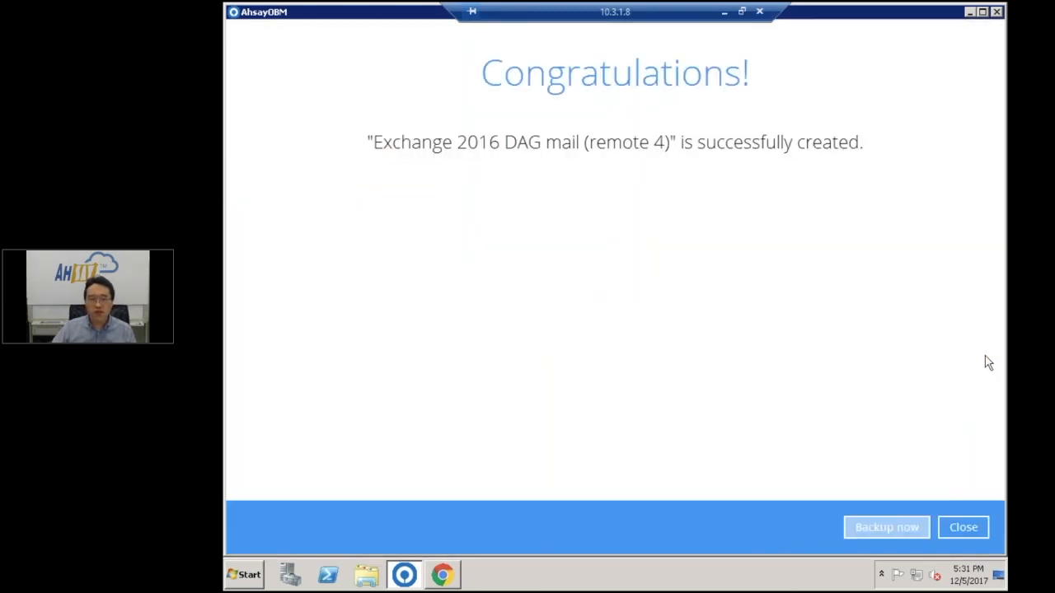
click(892, 526)
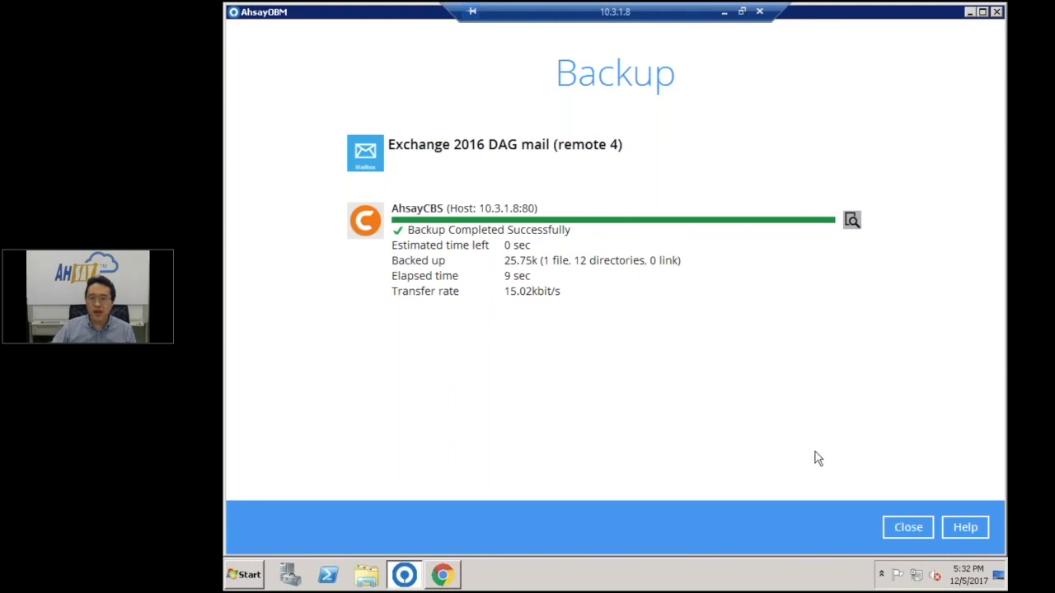
click(908, 528)
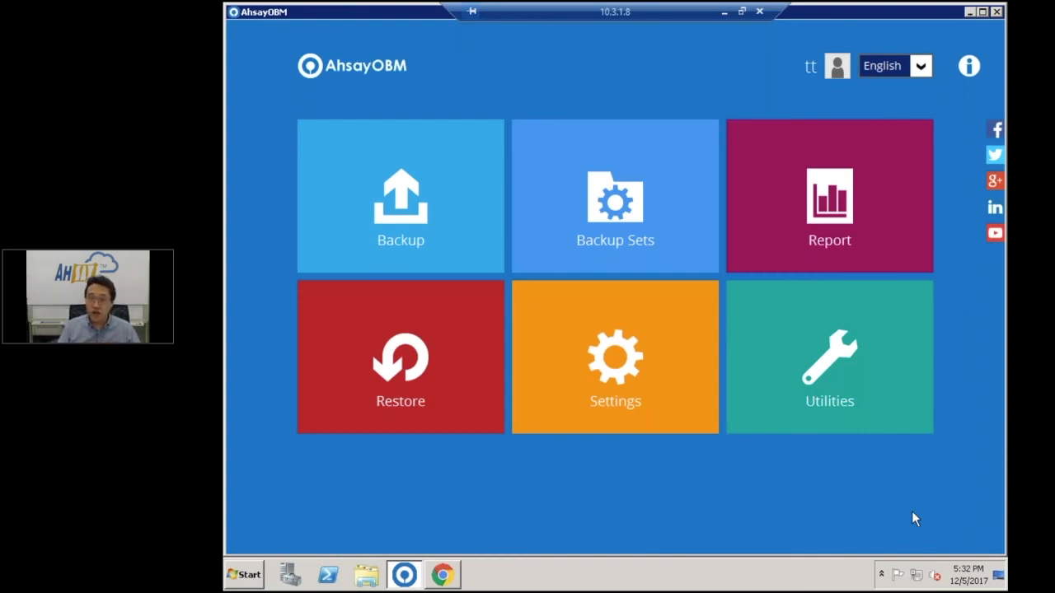
Open the "Exchange 2016 mail (remote 4)" backup set and set its Exchange Server host to 10.120.6.81.
click(639, 221)
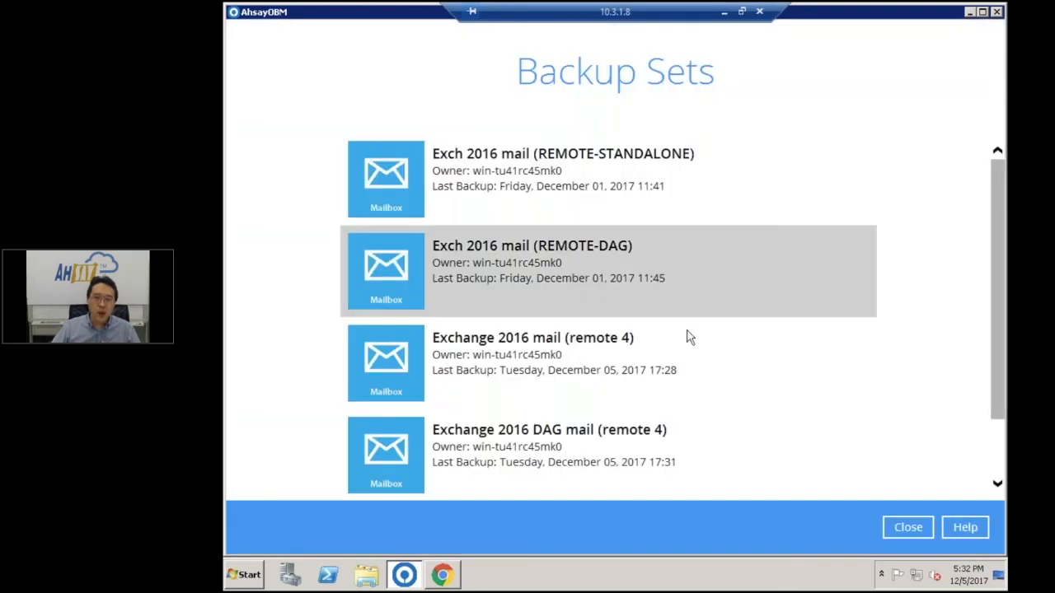
click(521, 355)
drag(610, 309, 528, 307)
click(634, 317)
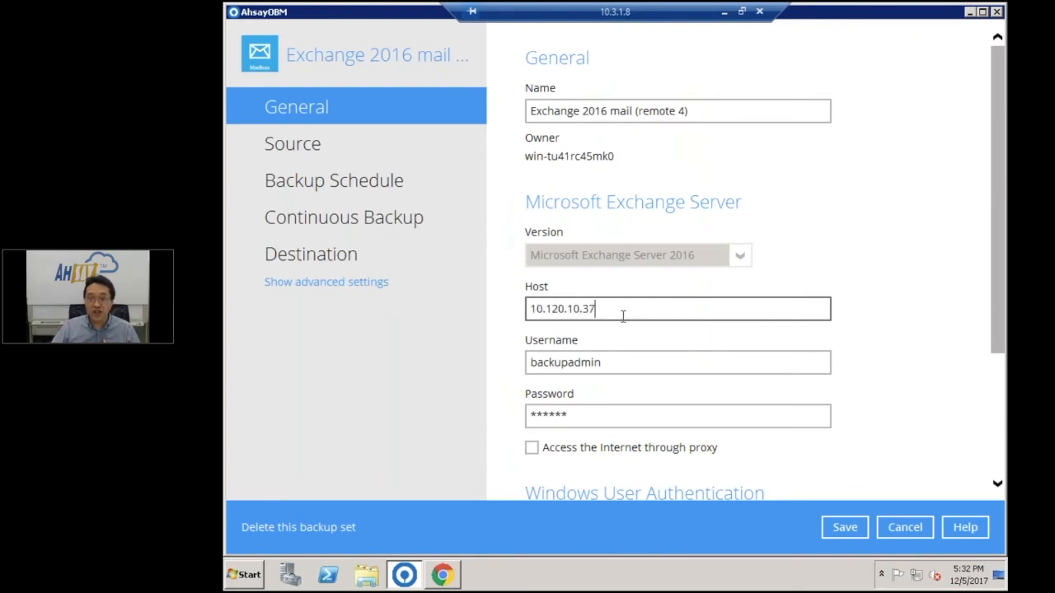
drag(623, 316, 527, 317)
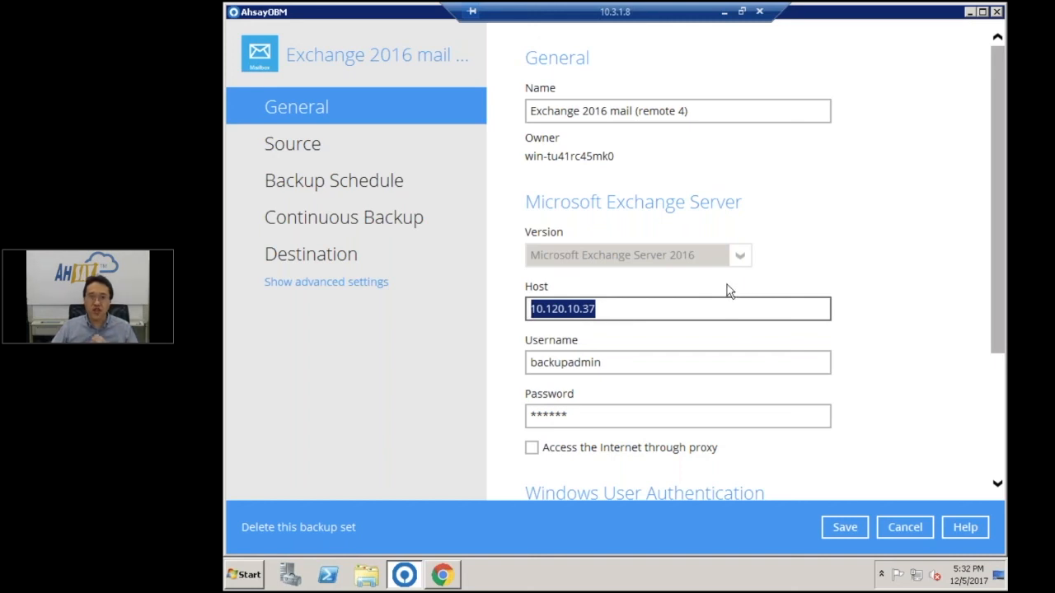
click(633, 308)
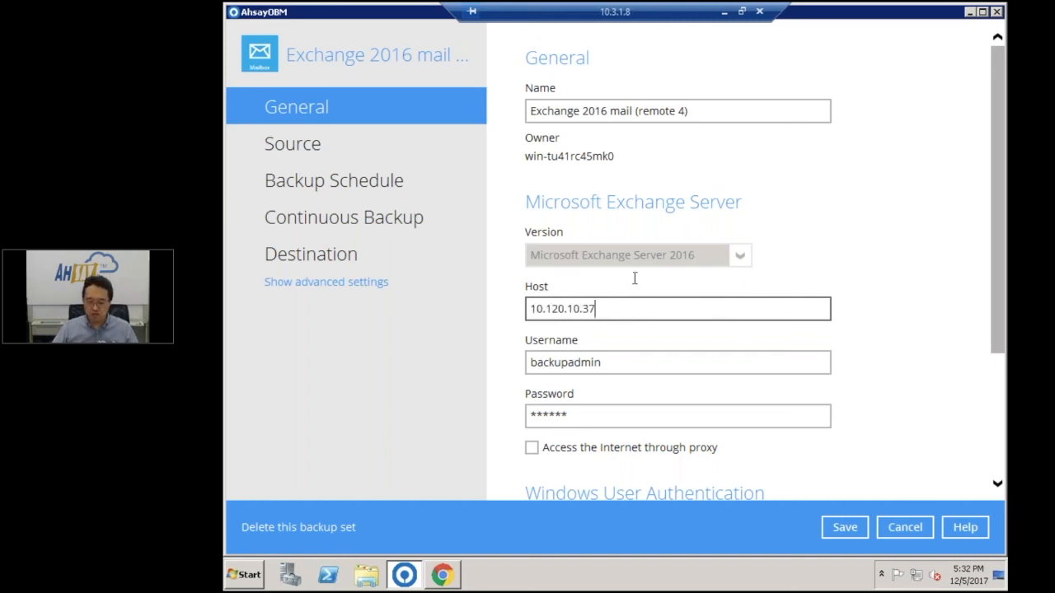
key(BackSpace)
key(BackSpace)
key(BackSpace)
key(BackSpace)
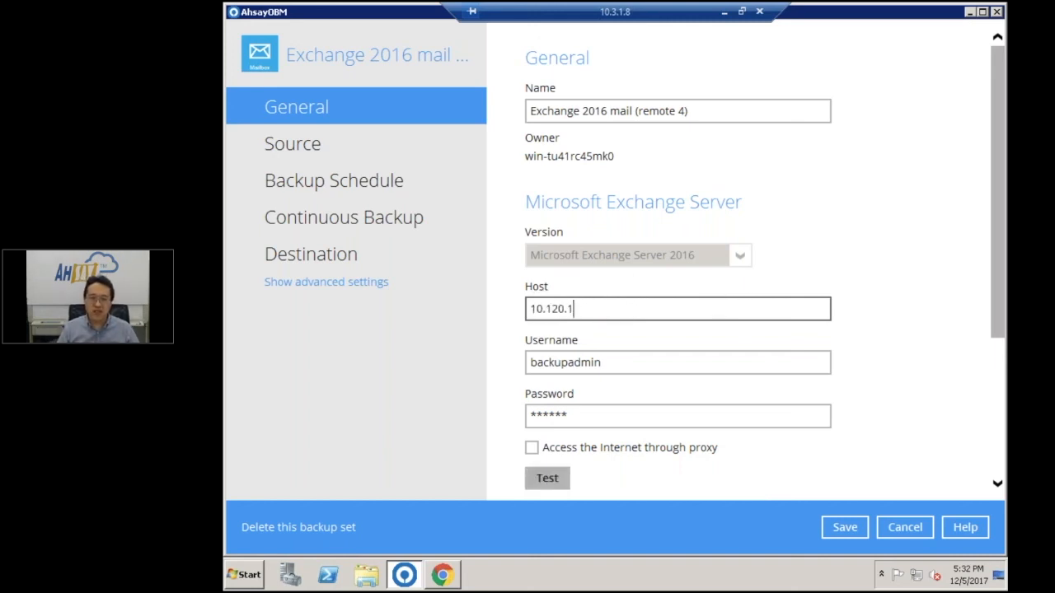
key(BackSpace)
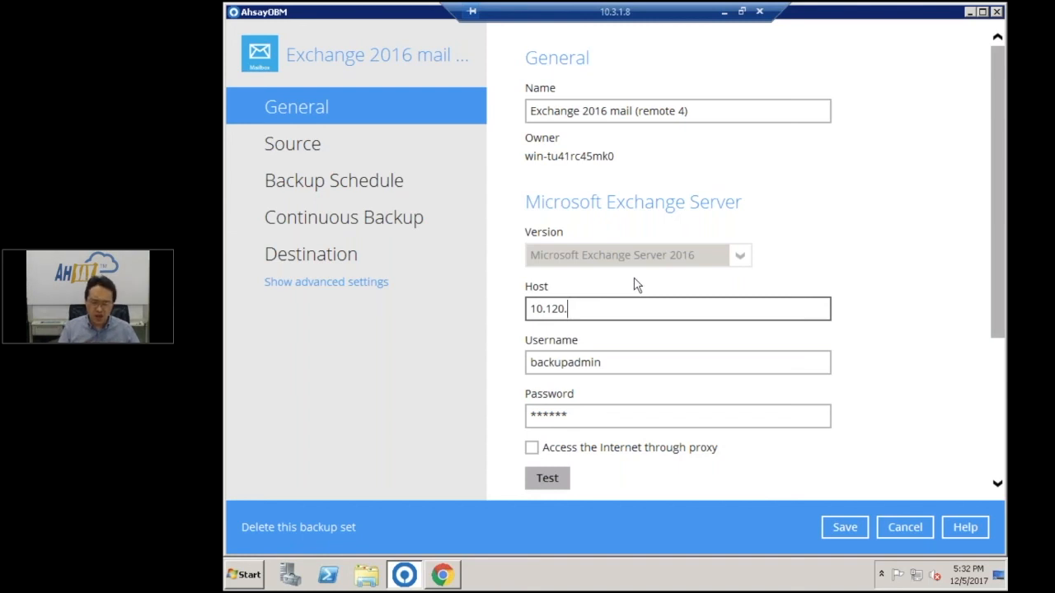
text(6.81)
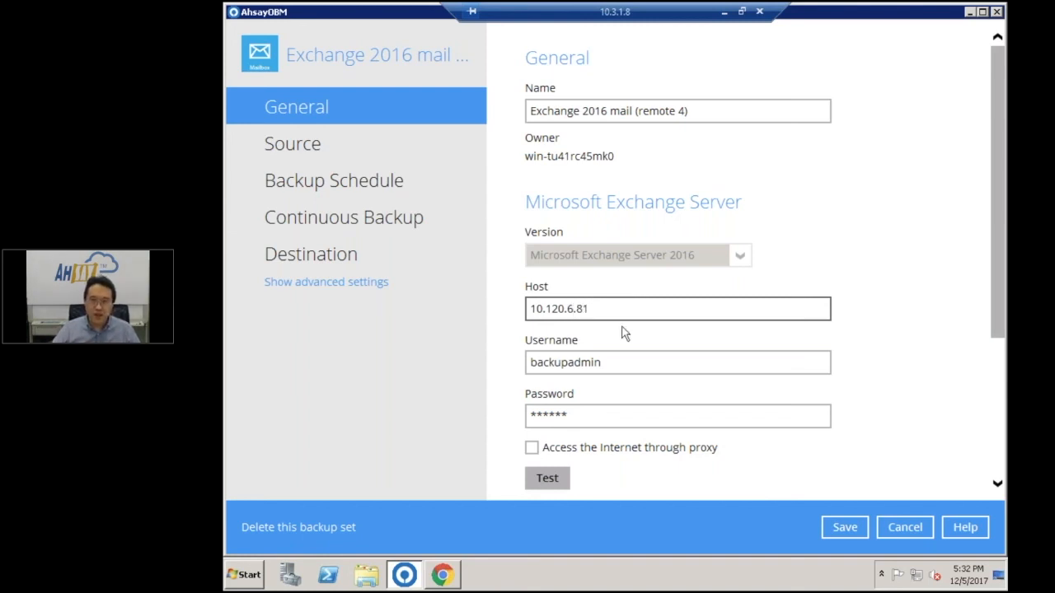
Enter the account password for backupadmin, then test the connection and save the backup set.
drag(636, 370, 489, 368)
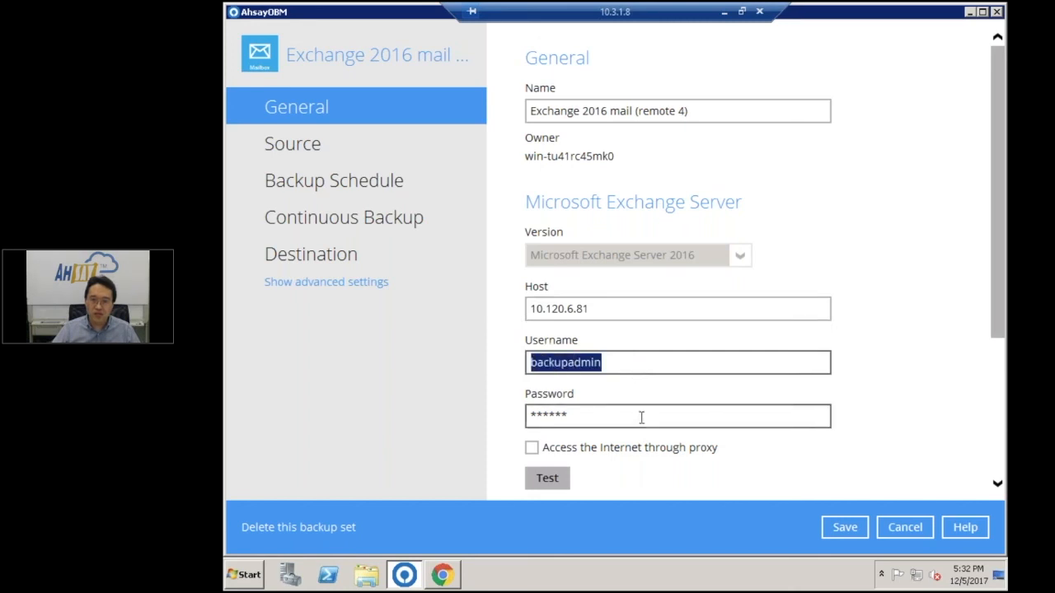
drag(641, 418, 485, 407)
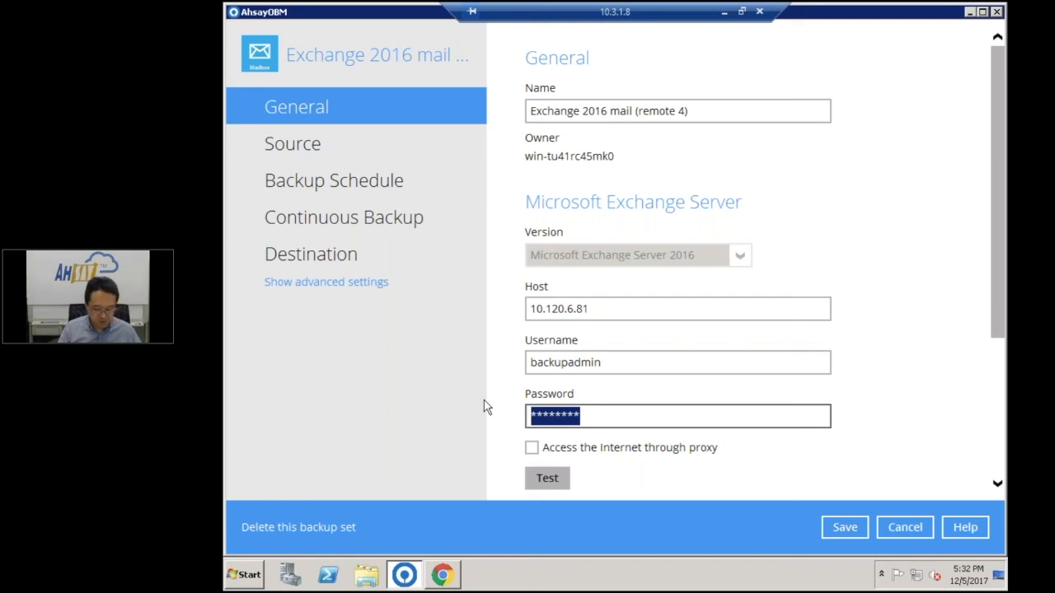
text(******)
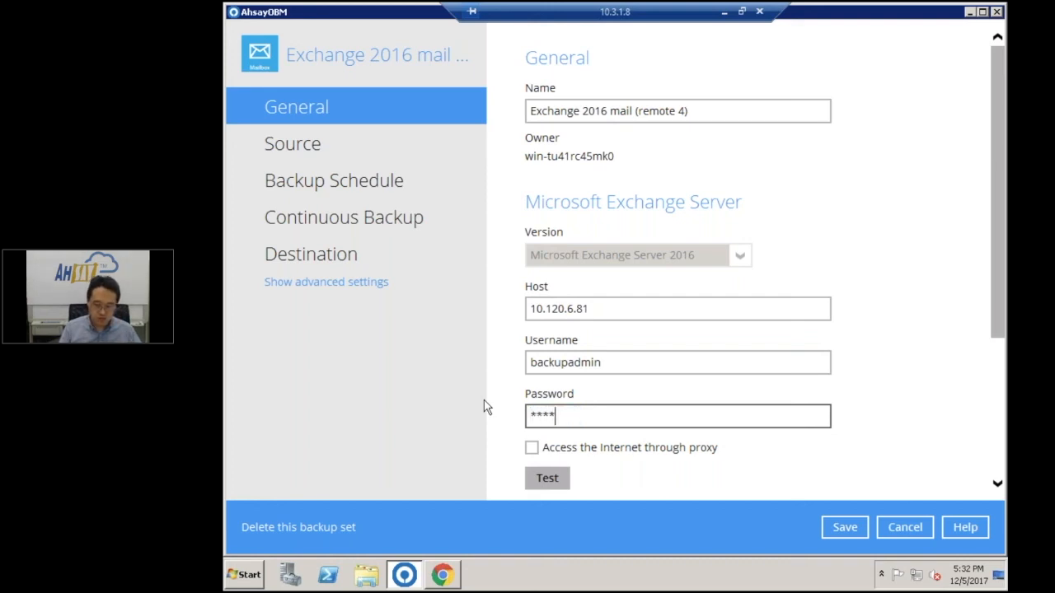
text(**)
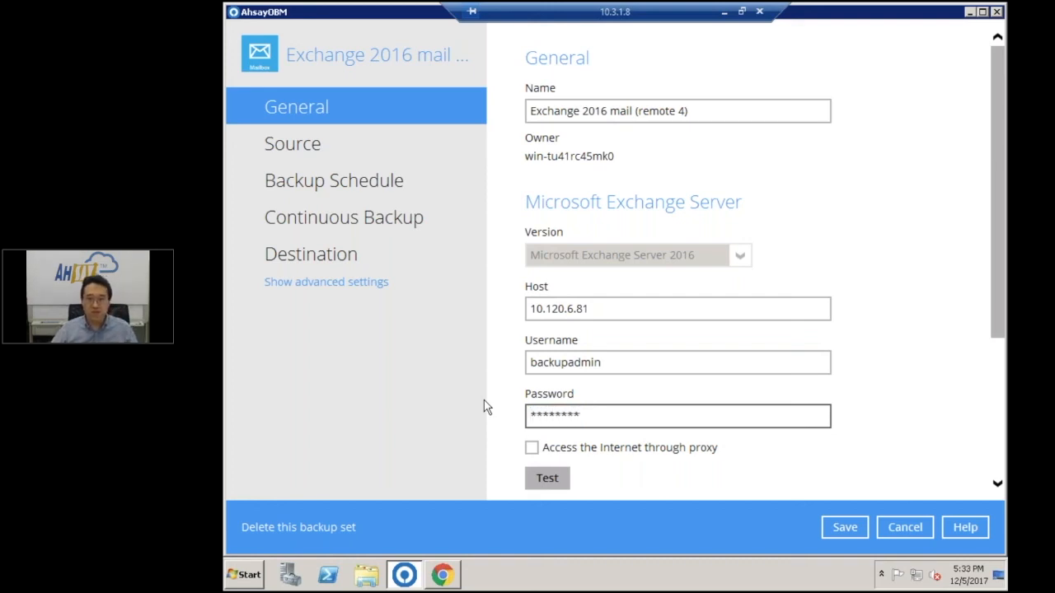
click(554, 482)
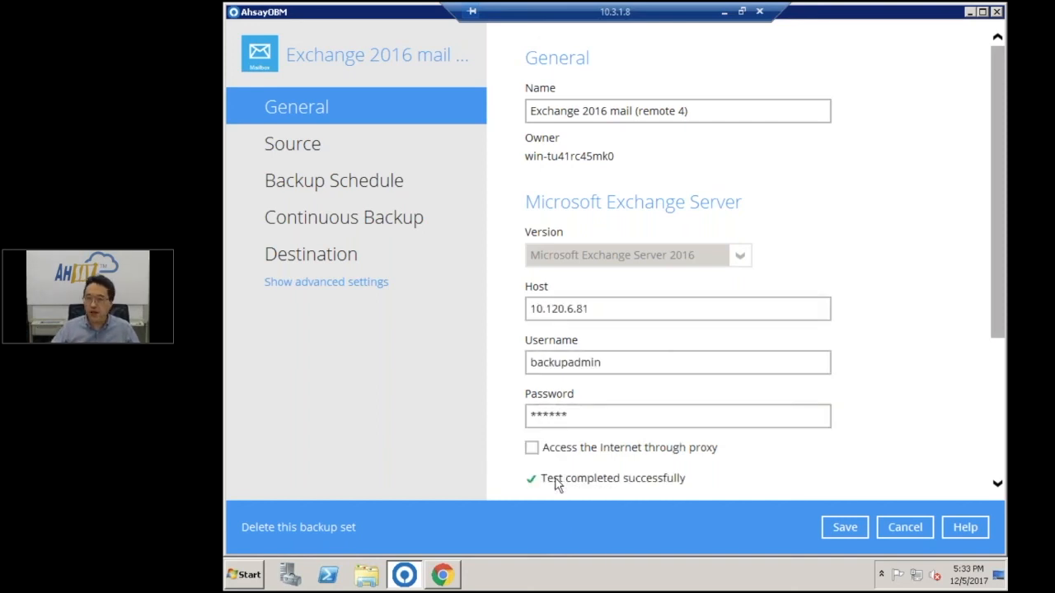
click(844, 527)
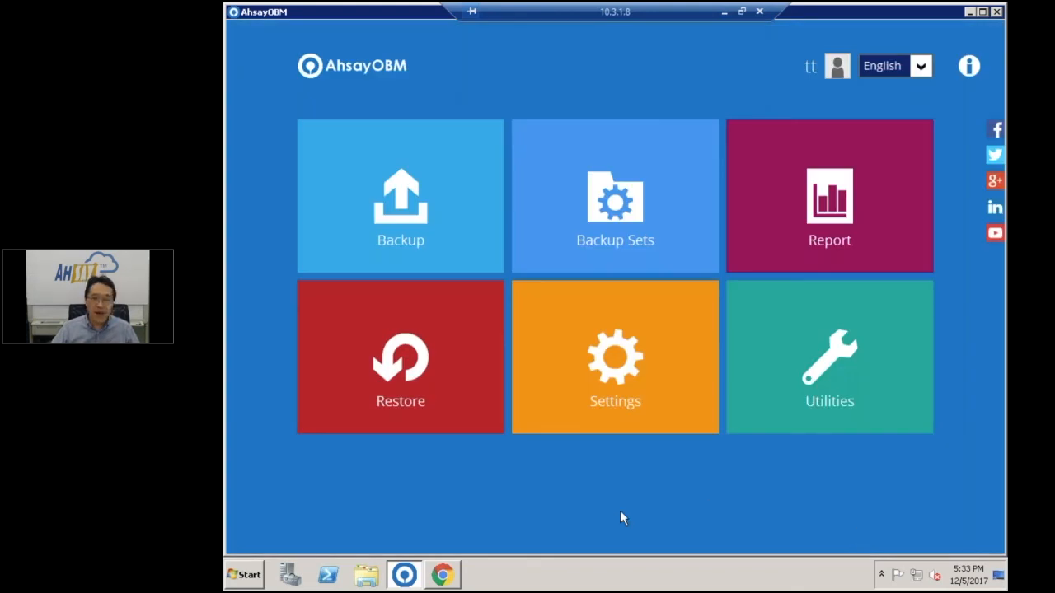
Start a restore of the "Exchange 2016 mail (remote 4)" backup set from the AhsayCBS destination.
click(412, 370)
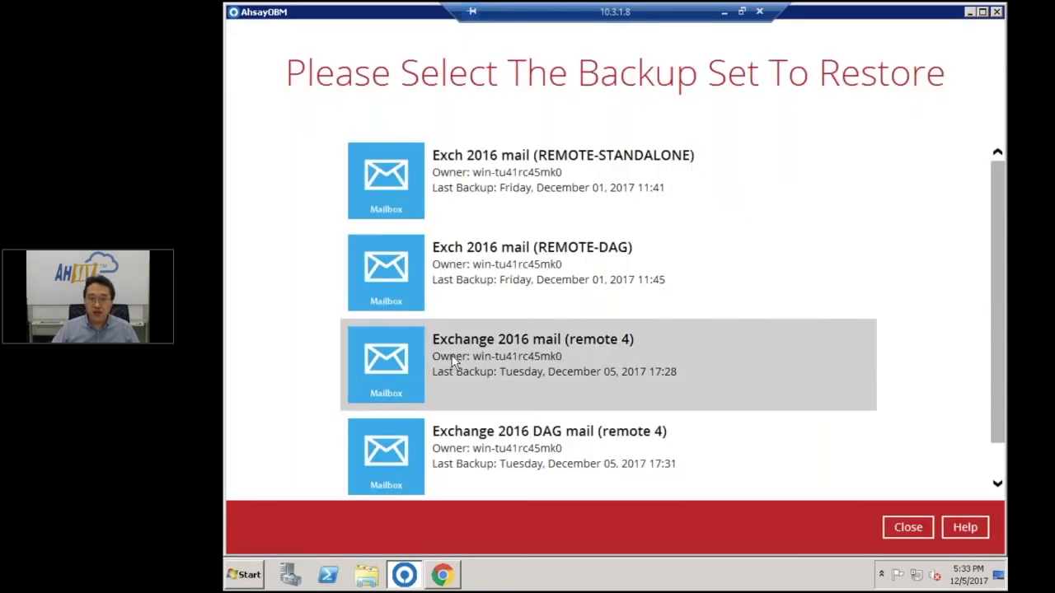
click(451, 356)
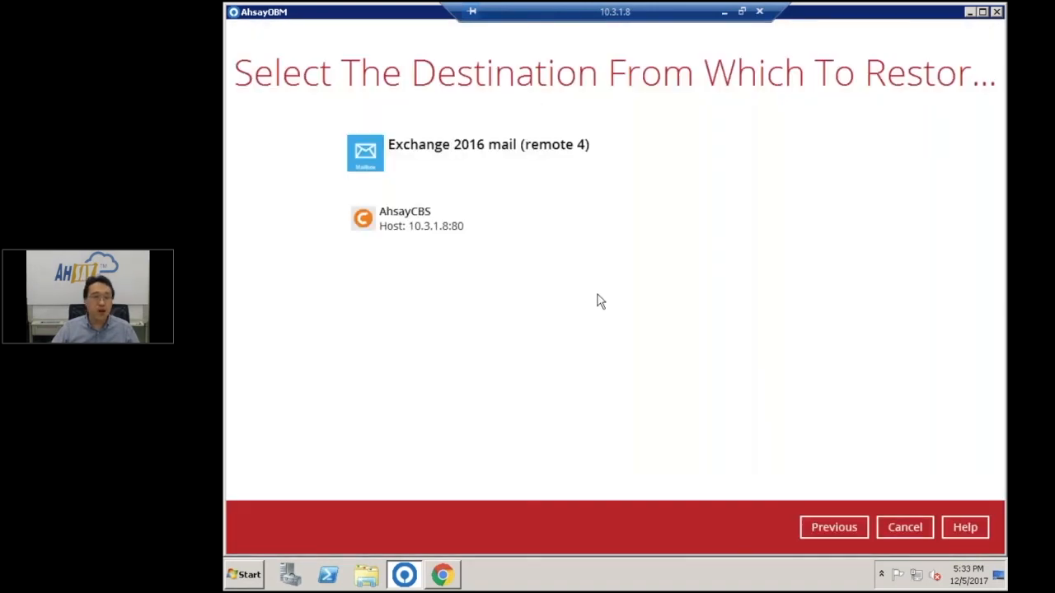
click(384, 230)
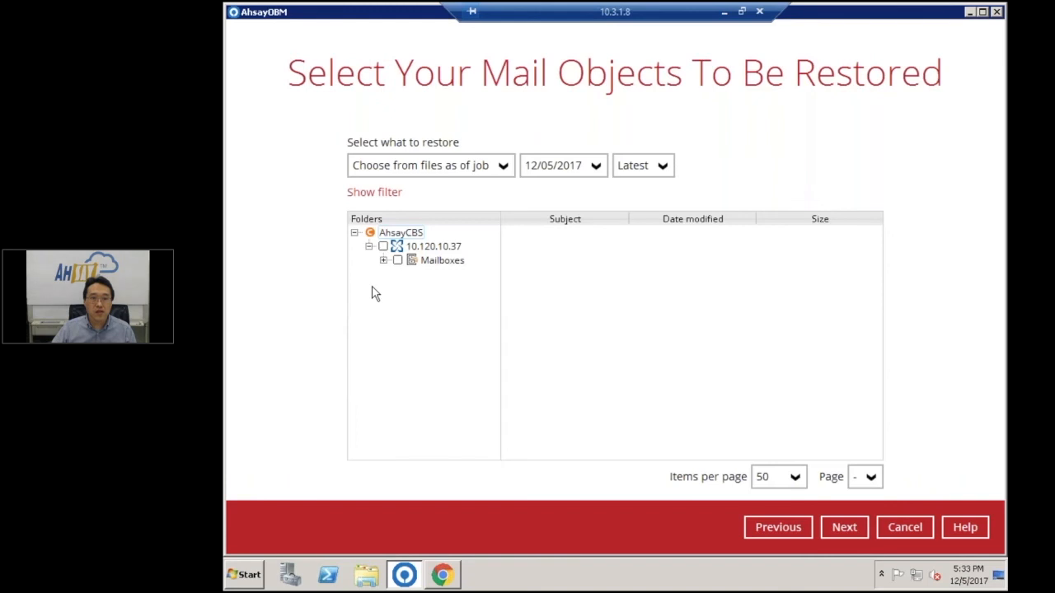
Select the first two messages in the backed-up mailbox's Inbox for restoring and continue to the restore location.
click(382, 261)
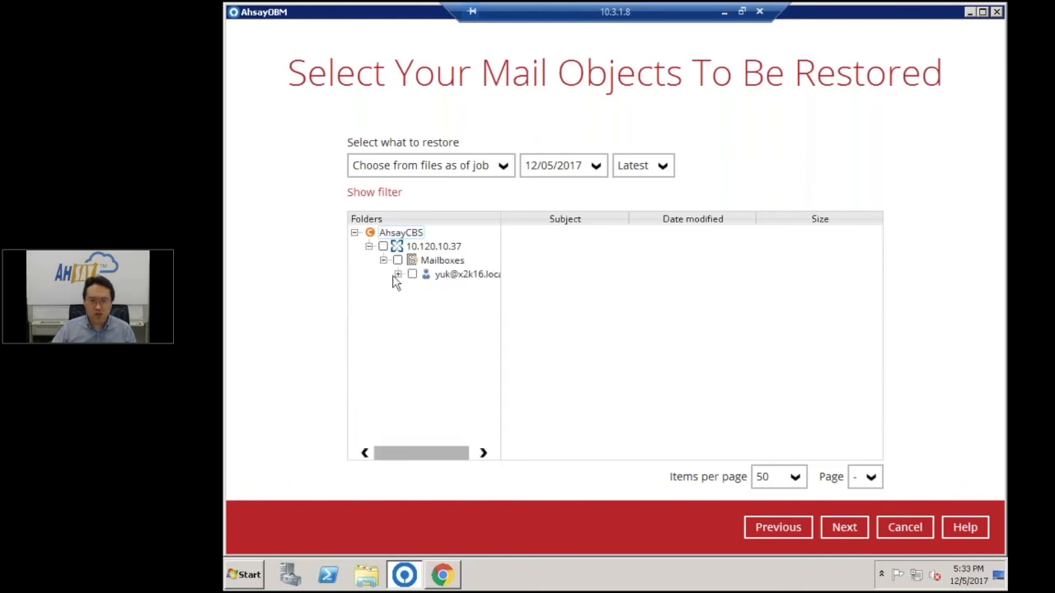
click(398, 273)
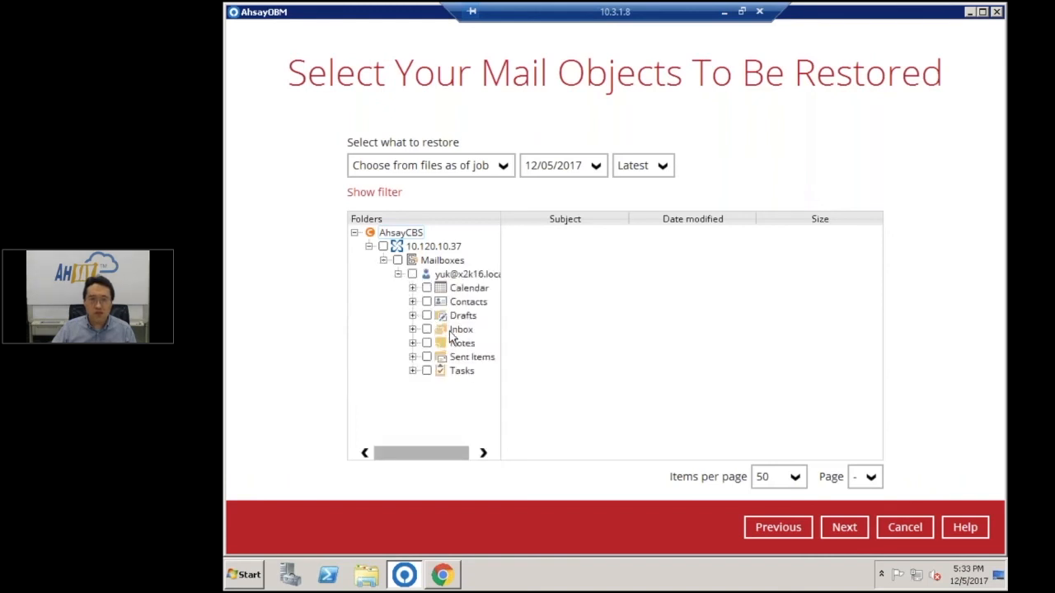
click(455, 330)
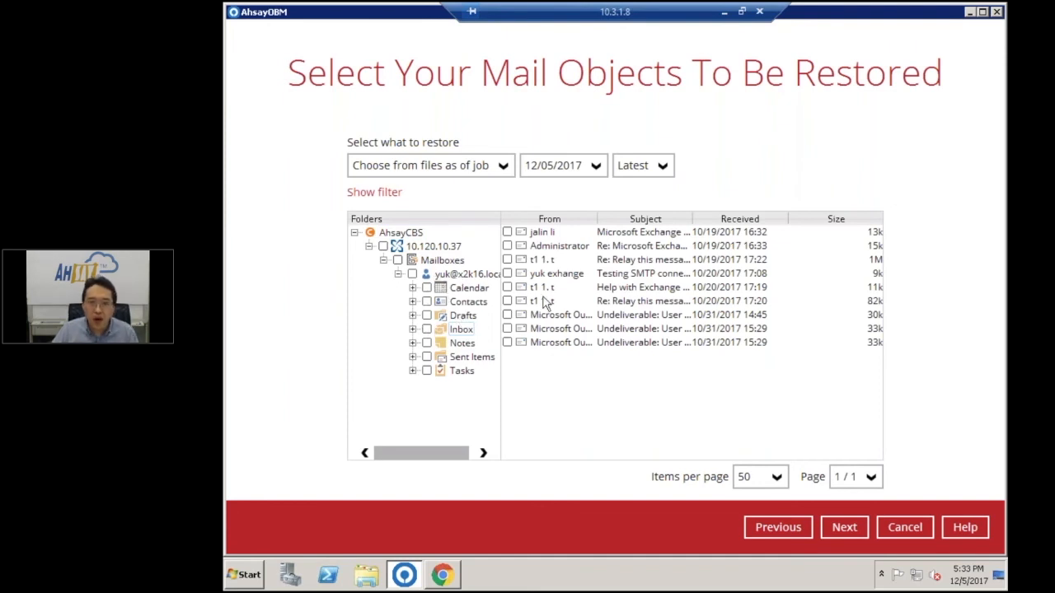
click(507, 233)
click(506, 246)
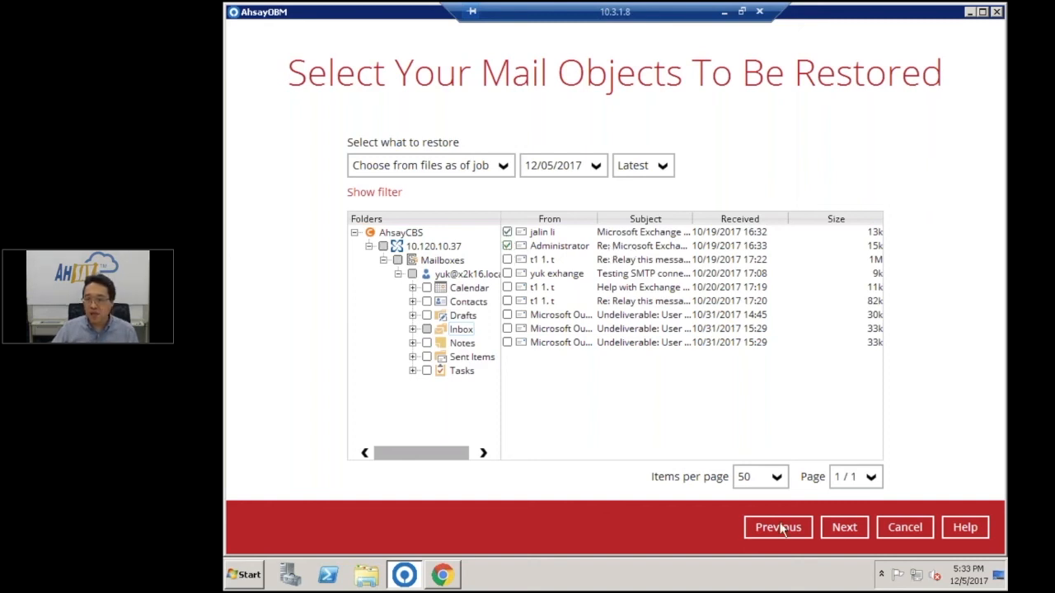
click(845, 531)
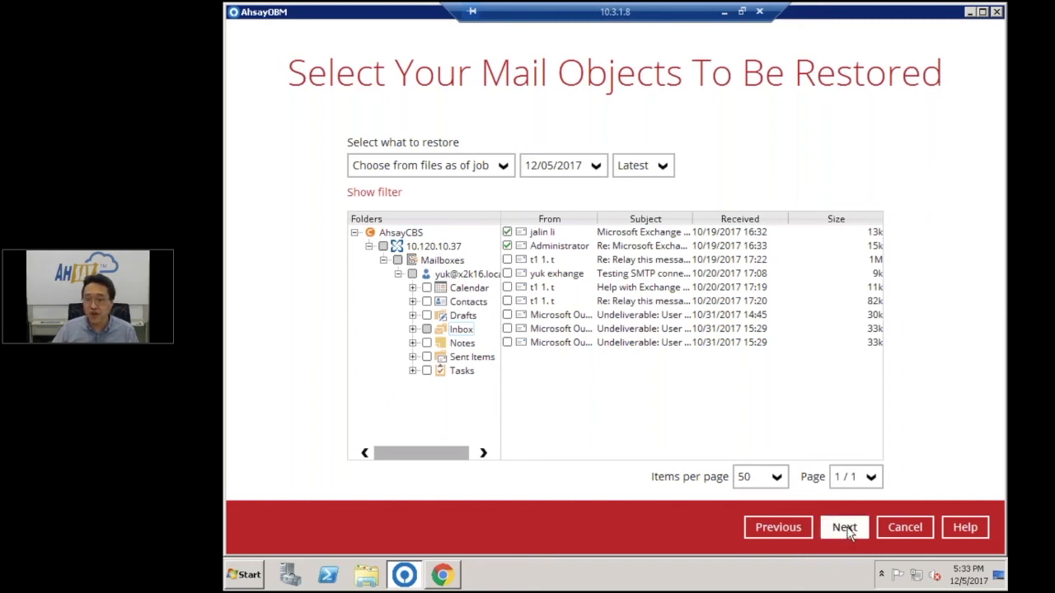
click(846, 529)
Set the restore to an alternate location and choose the target user's mailbox on xch16dag.ahsay.com, the one listed before user01.
click(354, 183)
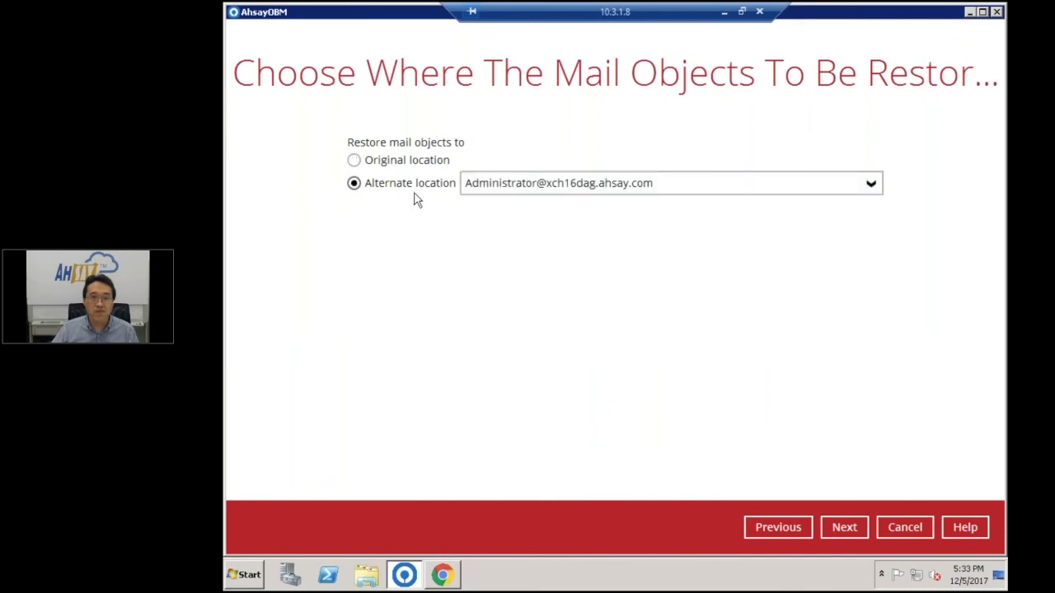
click(740, 187)
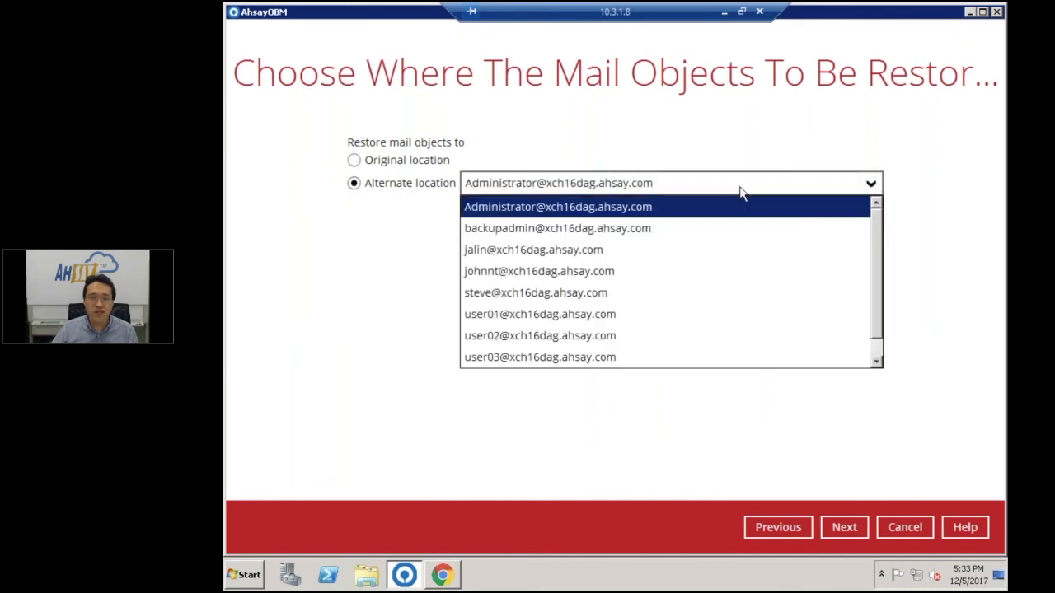
click(533, 294)
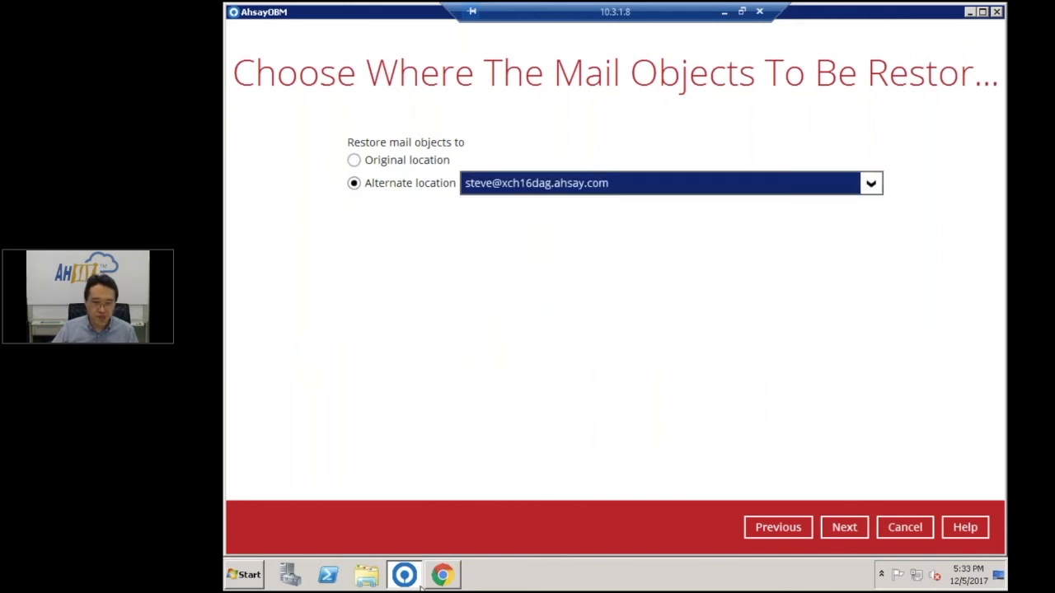
Switch to Outlook webmail in Chrome and check the target mailbox's Inbox before restoring.
click(445, 577)
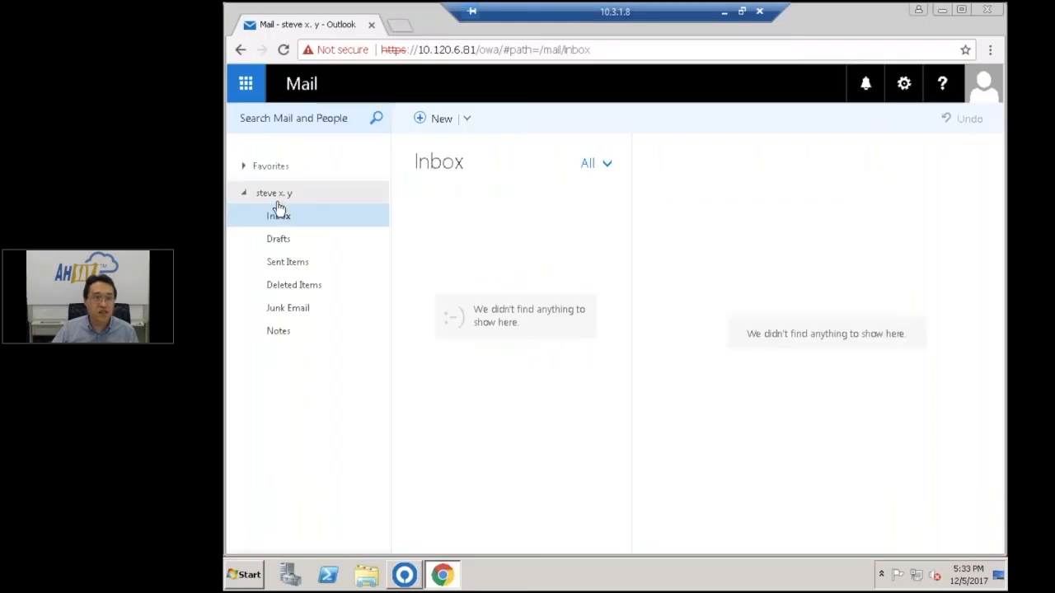
click(282, 202)
click(281, 218)
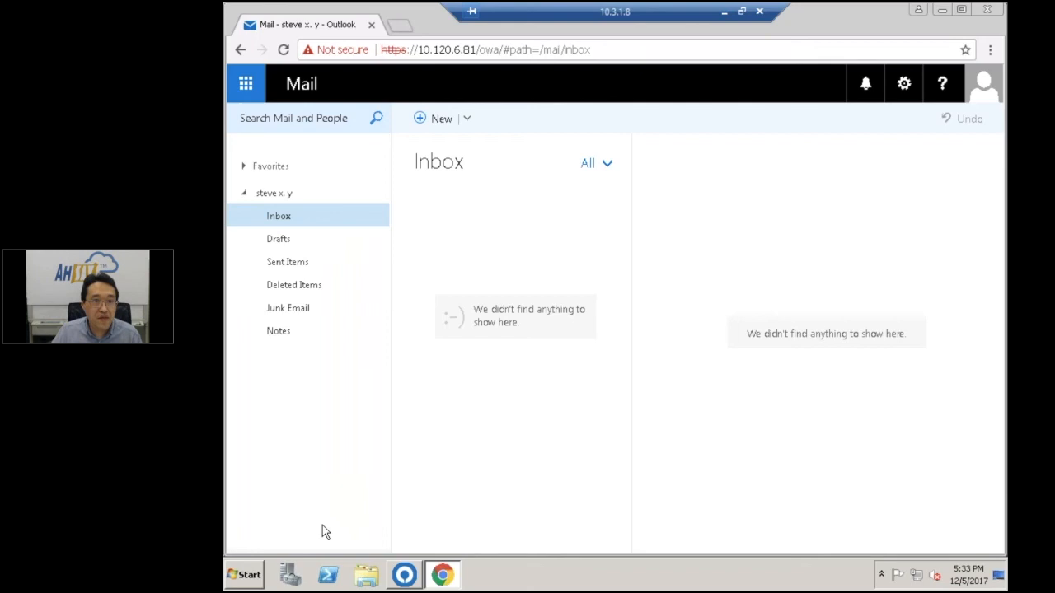
Return to AhsayOBM, keep C:\Users\Administrator\temp as the temporary directory, and run the restore.
click(404, 574)
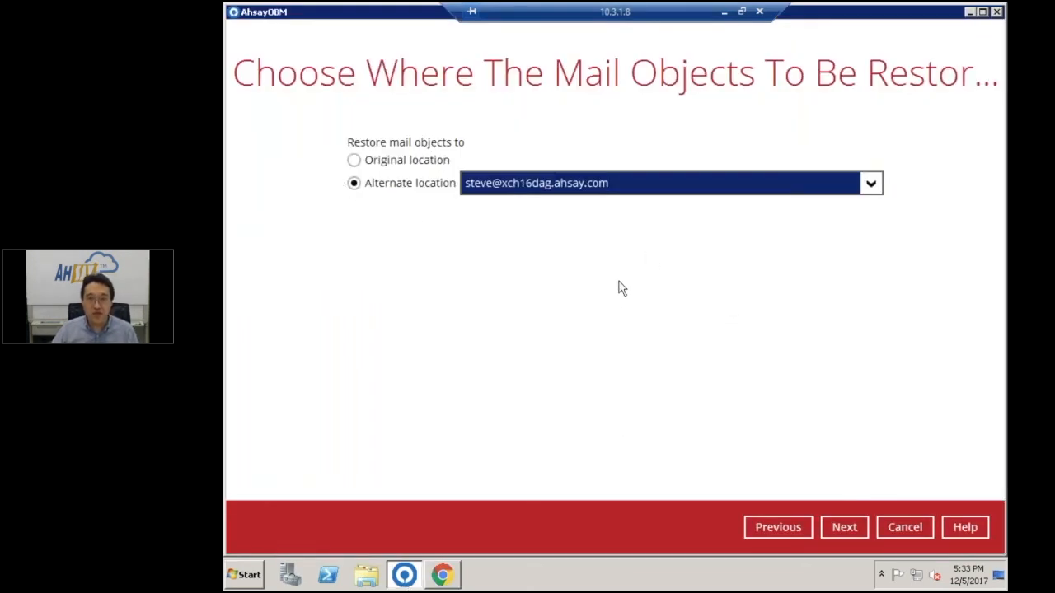
click(845, 534)
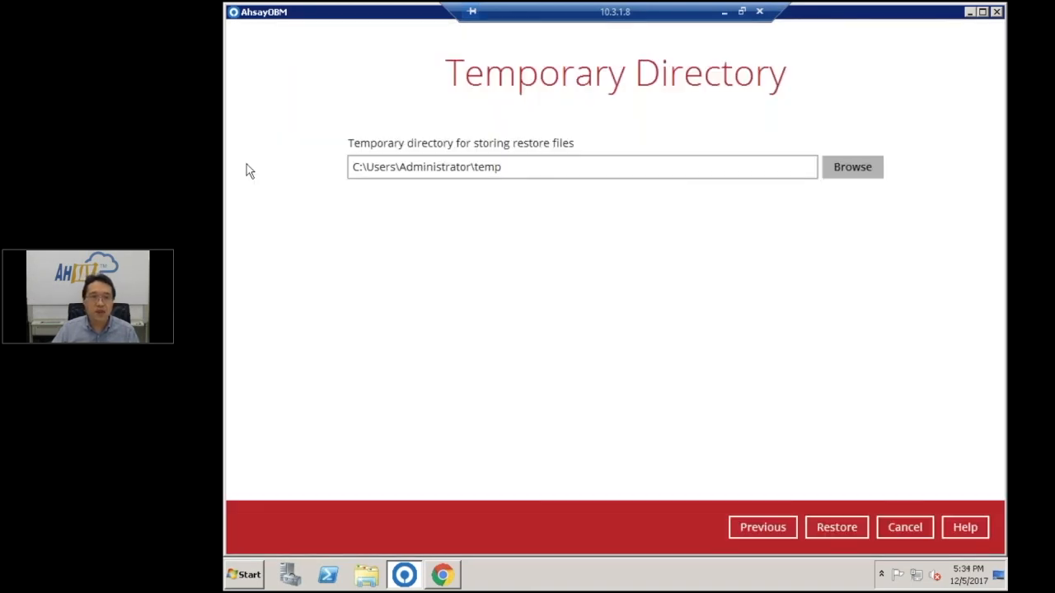
click(842, 530)
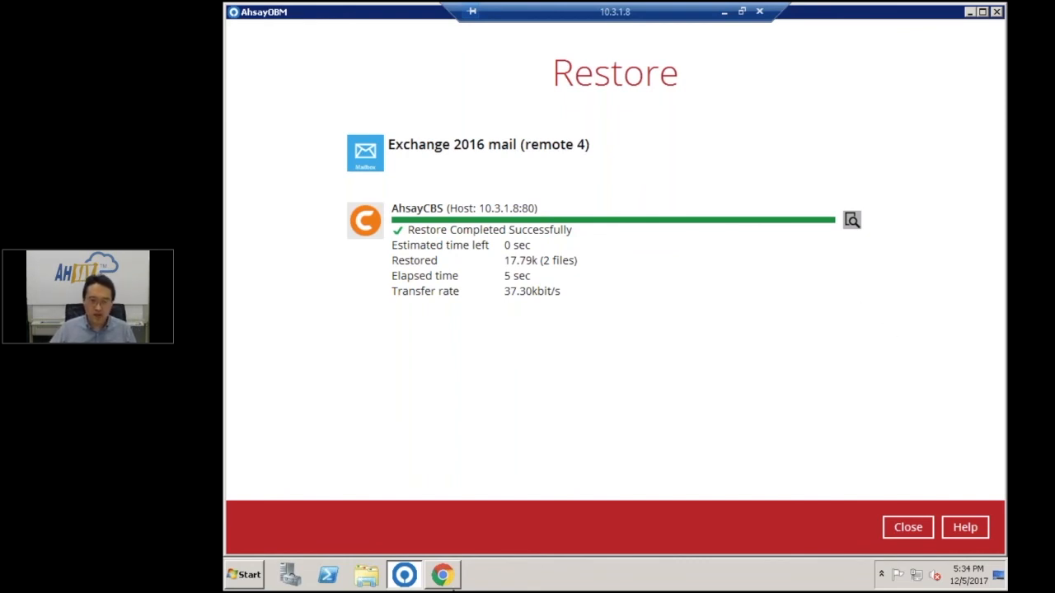
Switch to Outlook webmail in Chrome and open the restored "Microsoft Exchange 2016 Mailbox Backup and Restore Guide" conversation in the Inbox.
click(443, 575)
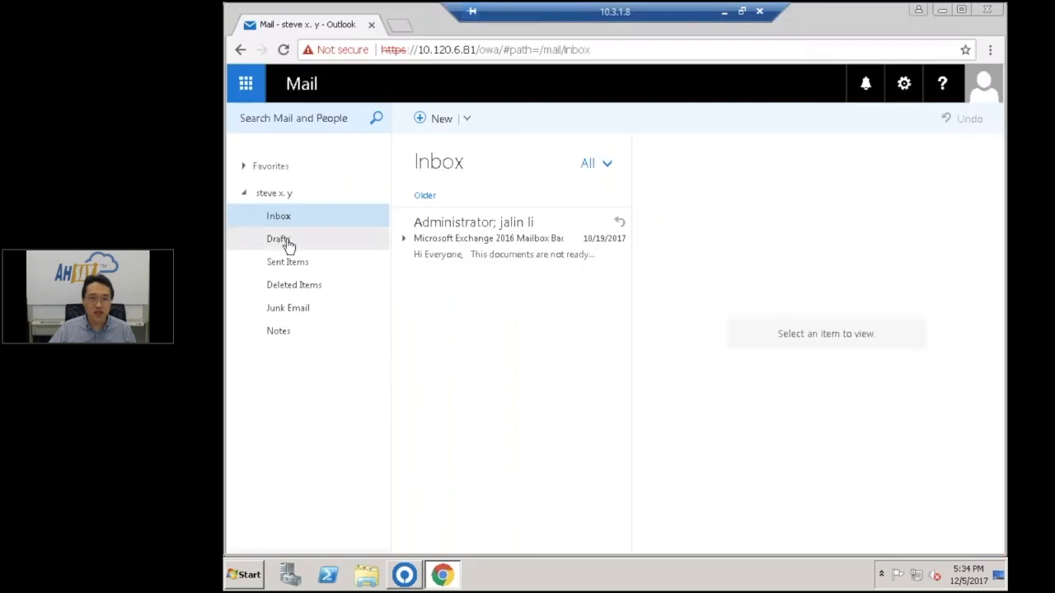
click(452, 254)
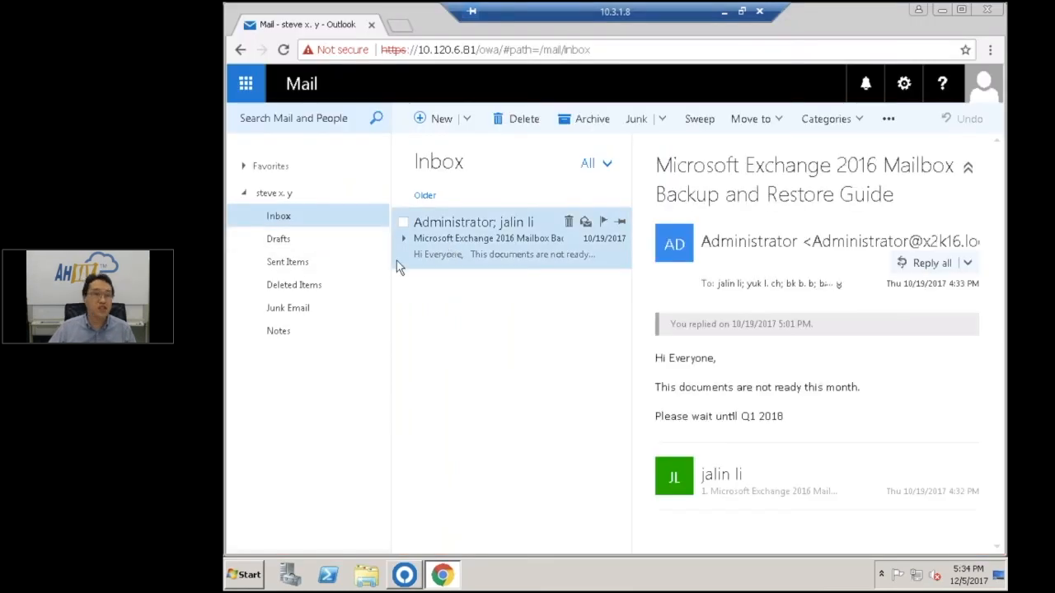
click(277, 219)
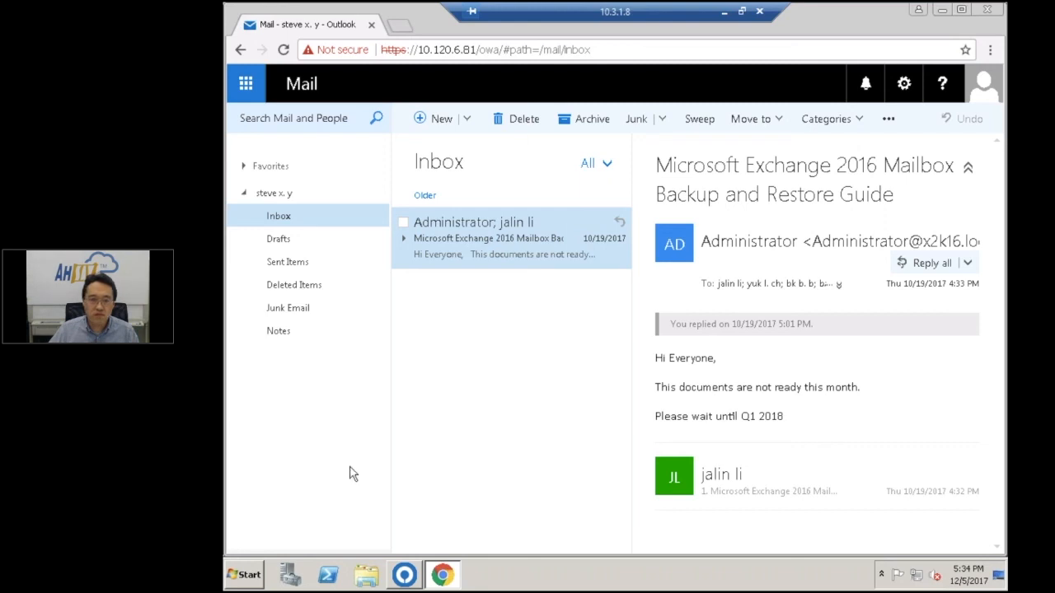
Return to AhsayOBM, minimize the remote session, and maximize the PowerPoint presentation window.
click(405, 575)
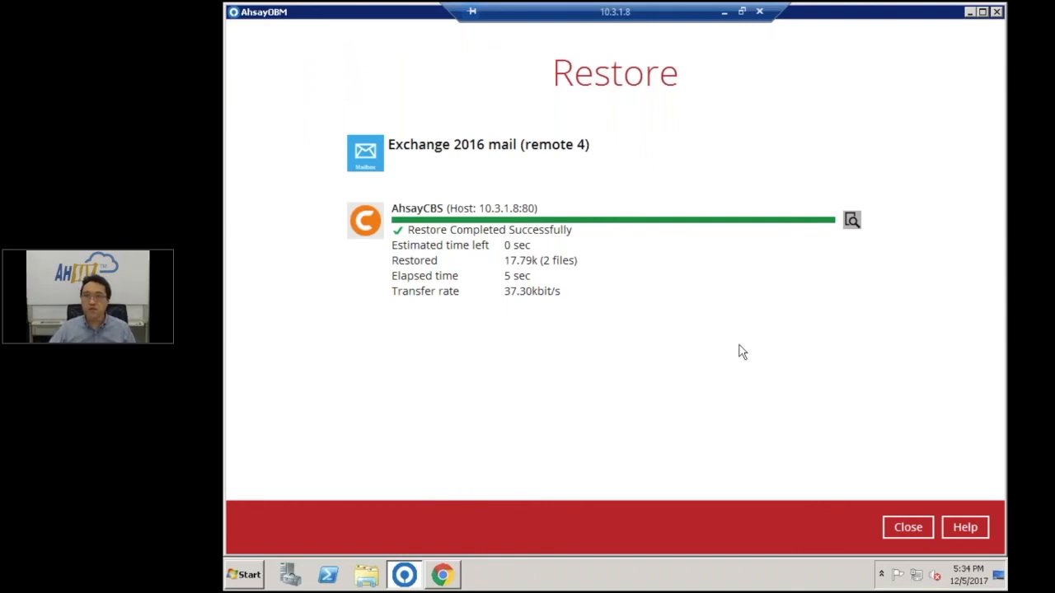
click(722, 13)
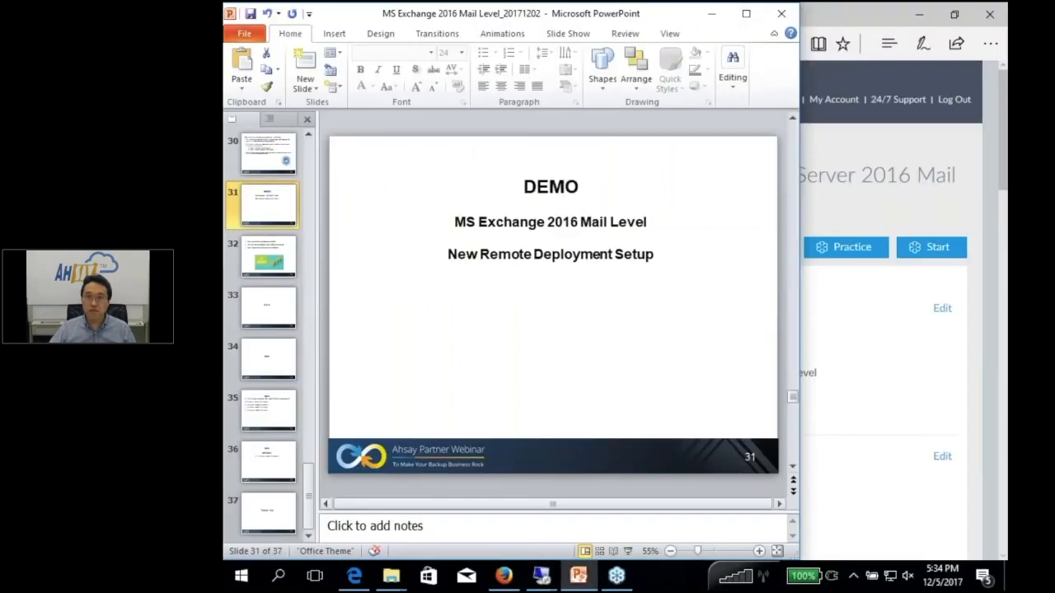
click(747, 15)
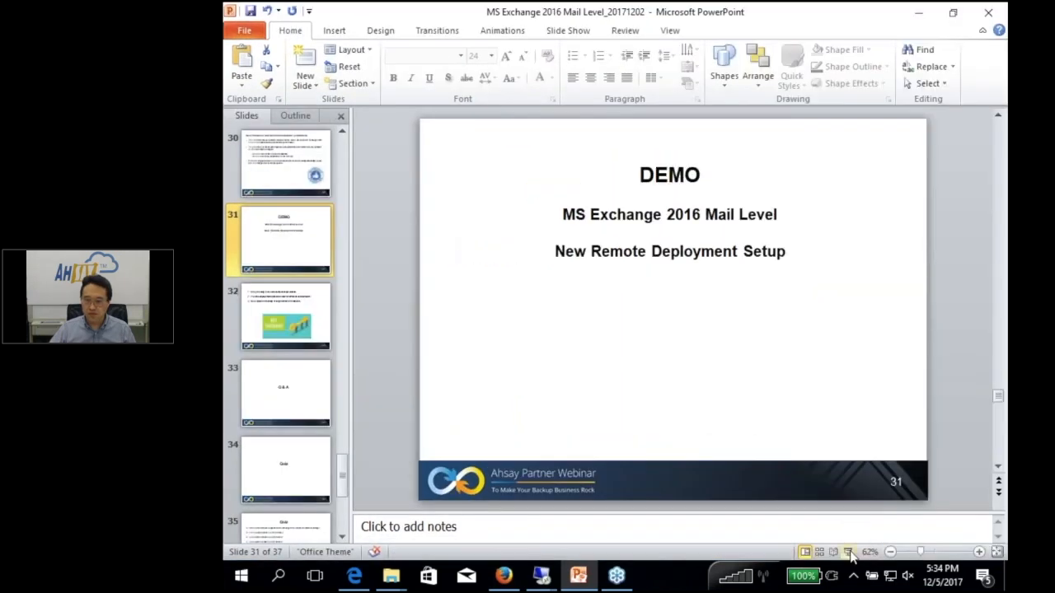